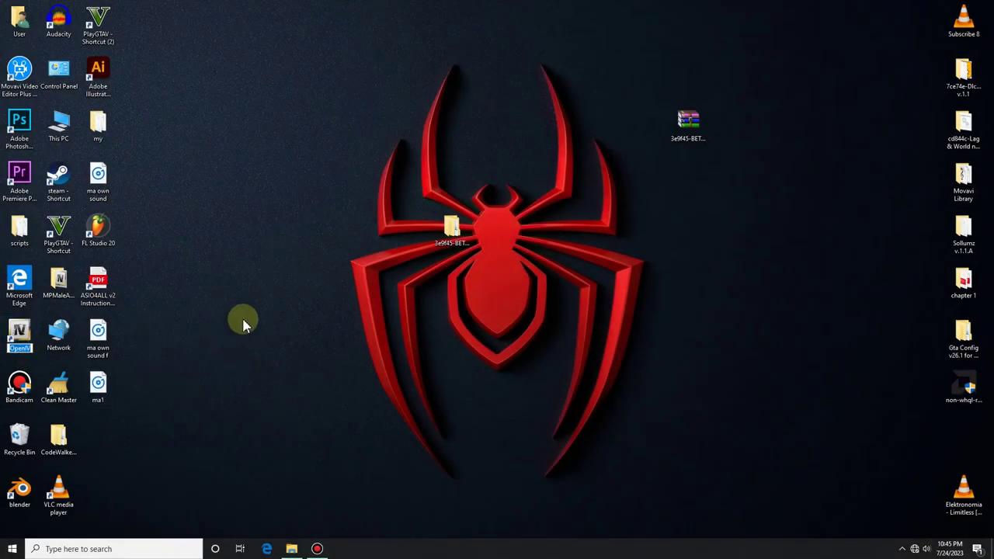
Load Grand Theft Auto V for Windows in OpenIV and enable Edit mode.
left_click(448, 292)
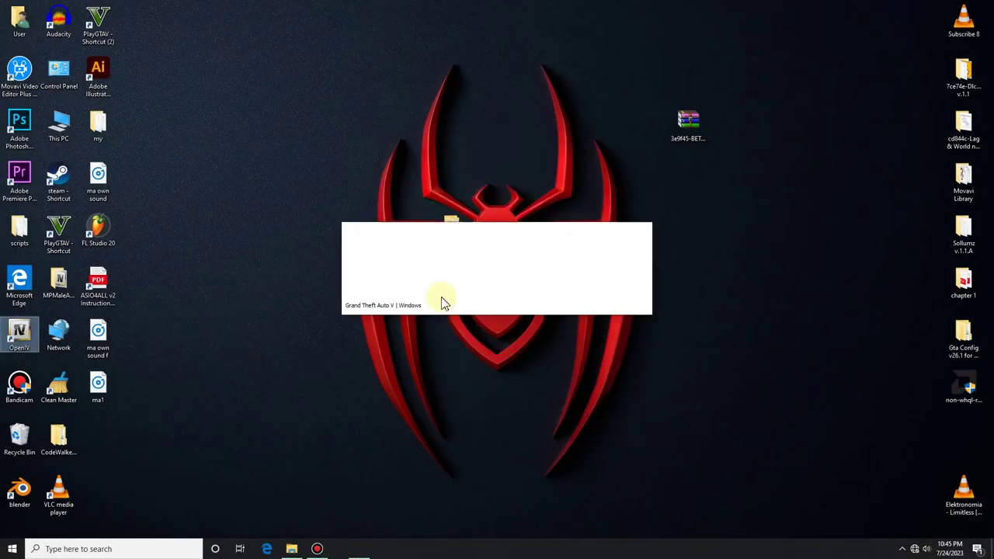
left_click_drag(526, 244, 223, 191)
left_click_drag(455, 229, 732, 235)
left_click_drag(215, 184, 371, 182)
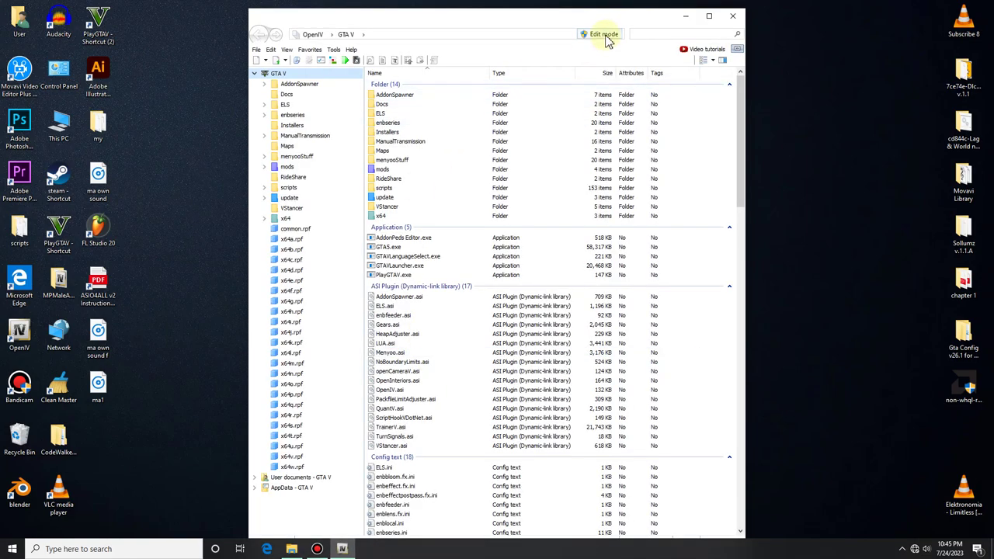
left_click(598, 34)
left_click(531, 309)
Open the 3e9f45-BETTERTREVOR folder and arrange it side by side with the OpenIV window.
left_click_drag(595, 11, 351, 4)
left_click_drag(552, 6, 349, 4)
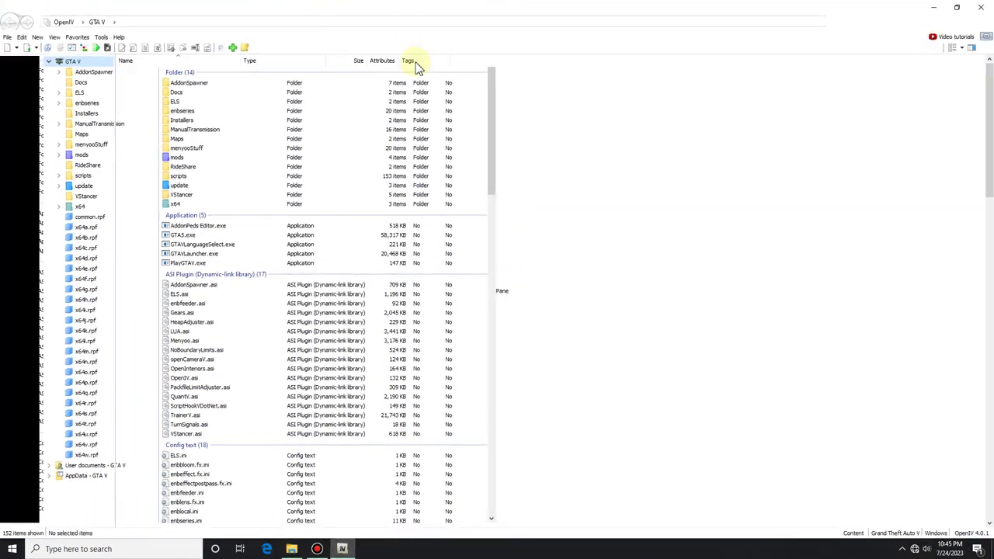
double_click(598, 8)
left_click_drag(548, 24, 2, 35)
double_click(726, 230)
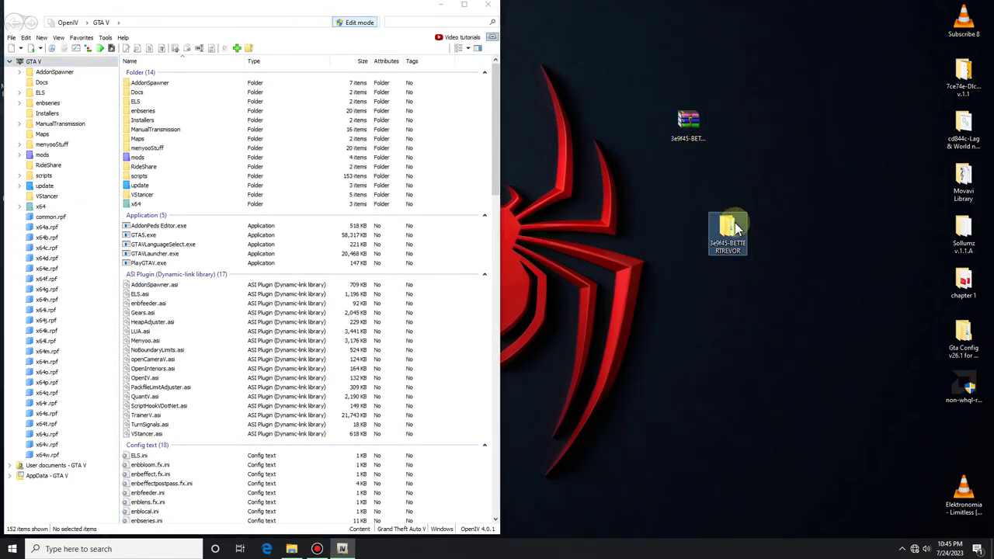
left_click_drag(249, 39, 735, 36)
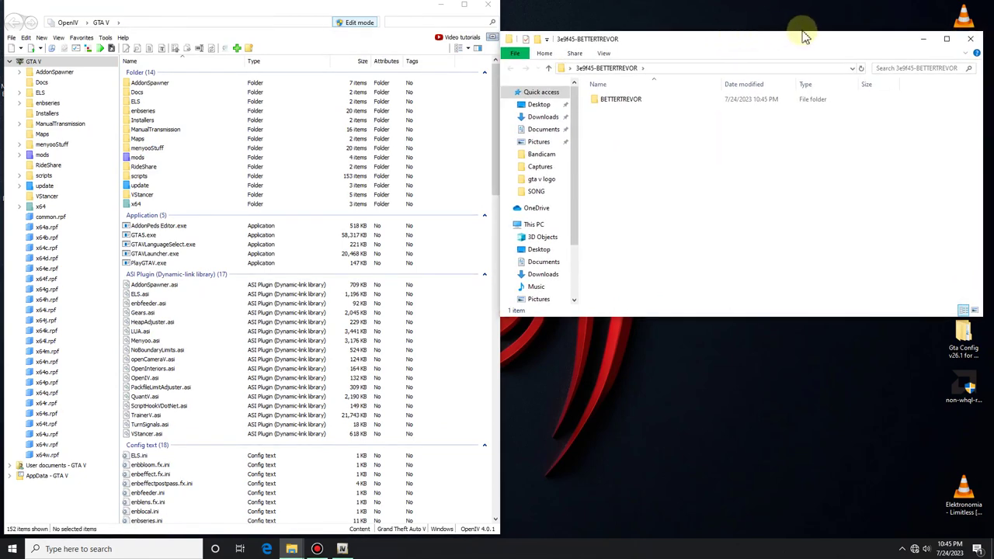
left_click_drag(854, 31, 853, 2)
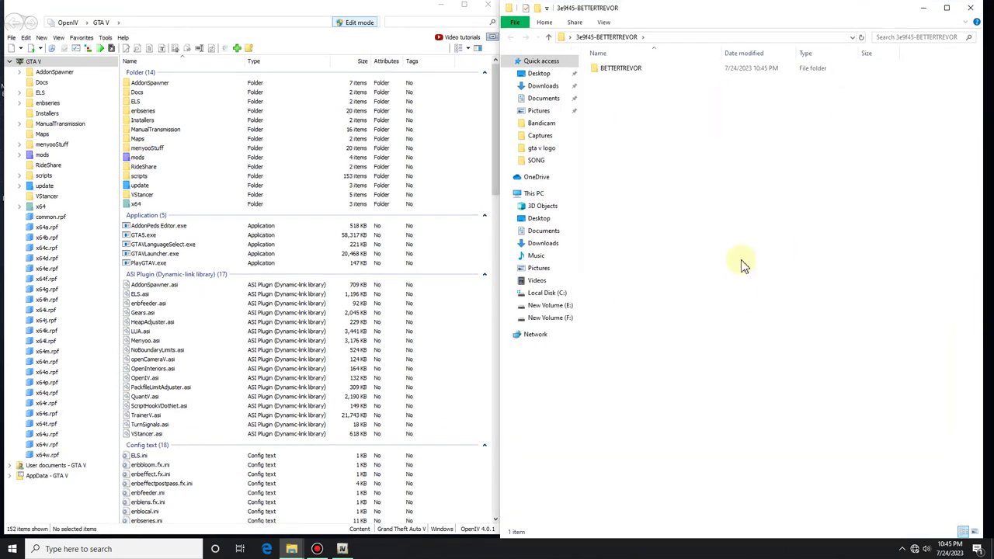
Open the READ ME in the BETTERTREVOR subfolder and place it clear of the archive tree to read the install paths.
double_click(641, 68)
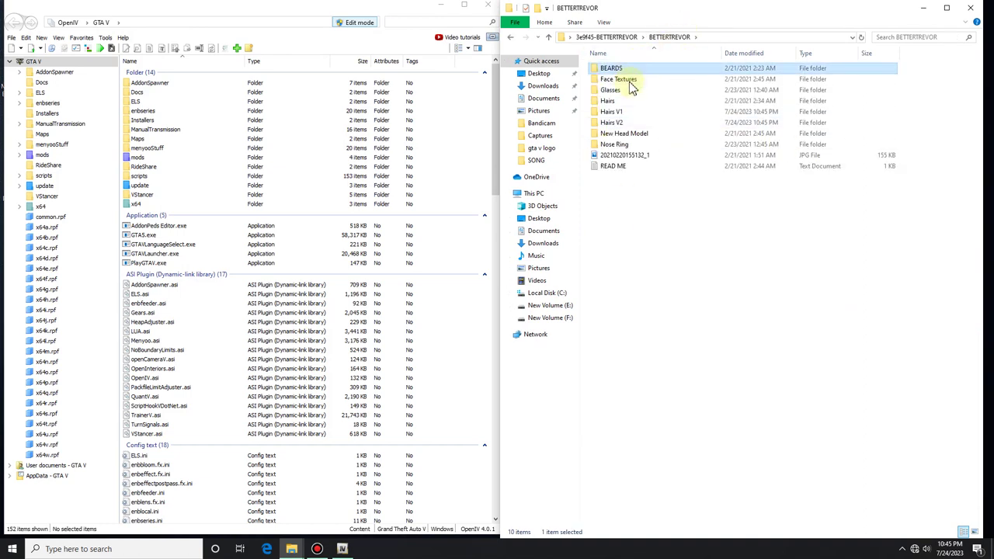
left_click(632, 81)
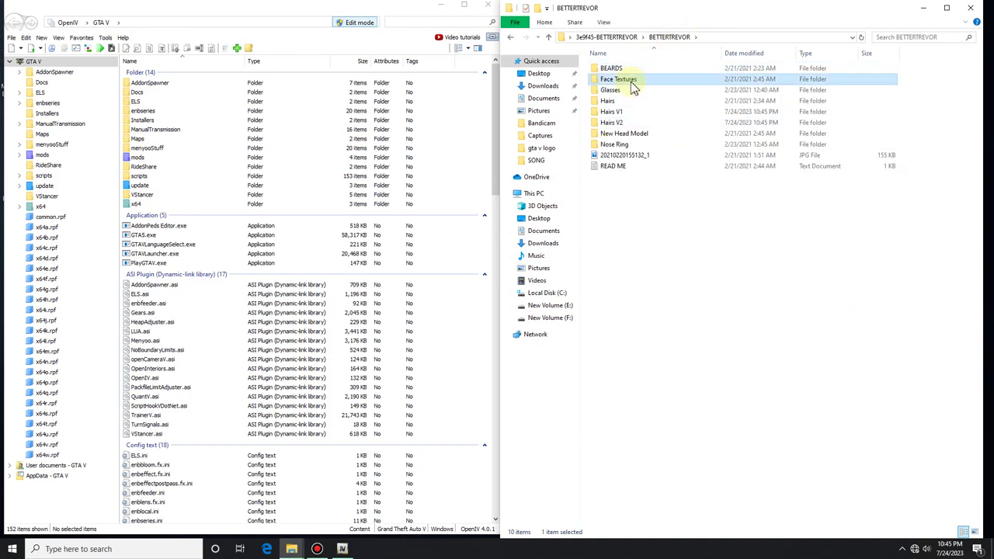
double_click(609, 166)
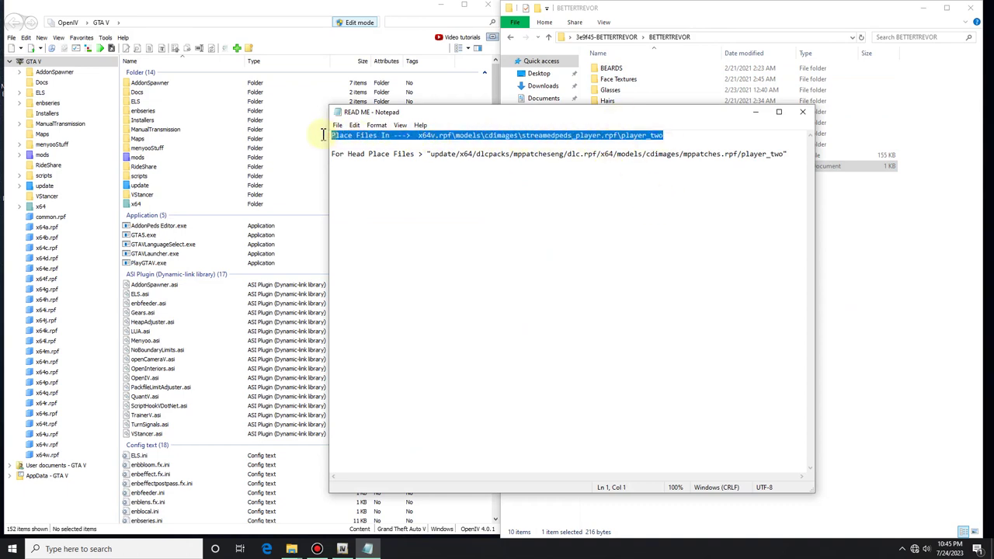
left_click_drag(656, 106, 860, 138)
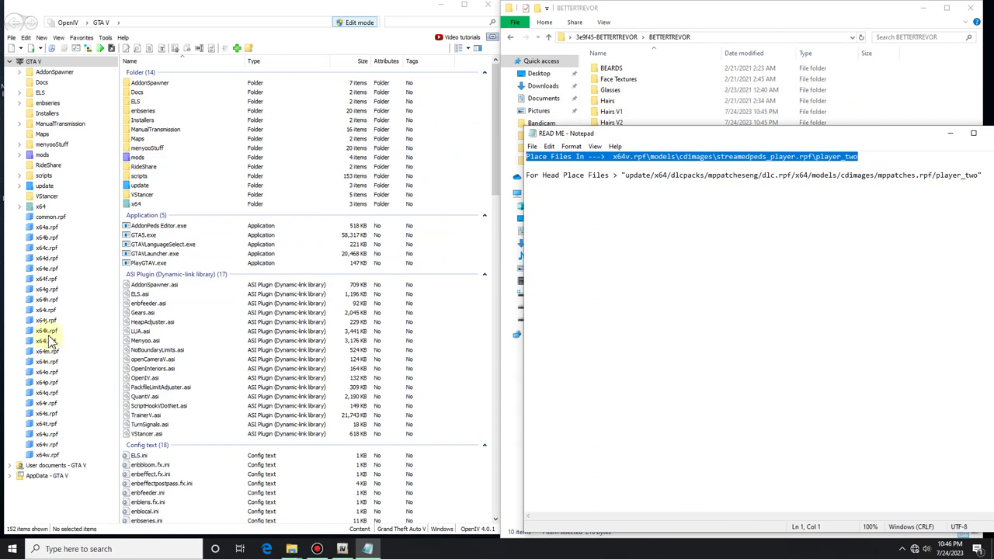
Copy the x64v.rpf archive to the mods folder and open that copy from inside mods.
left_click(54, 446)
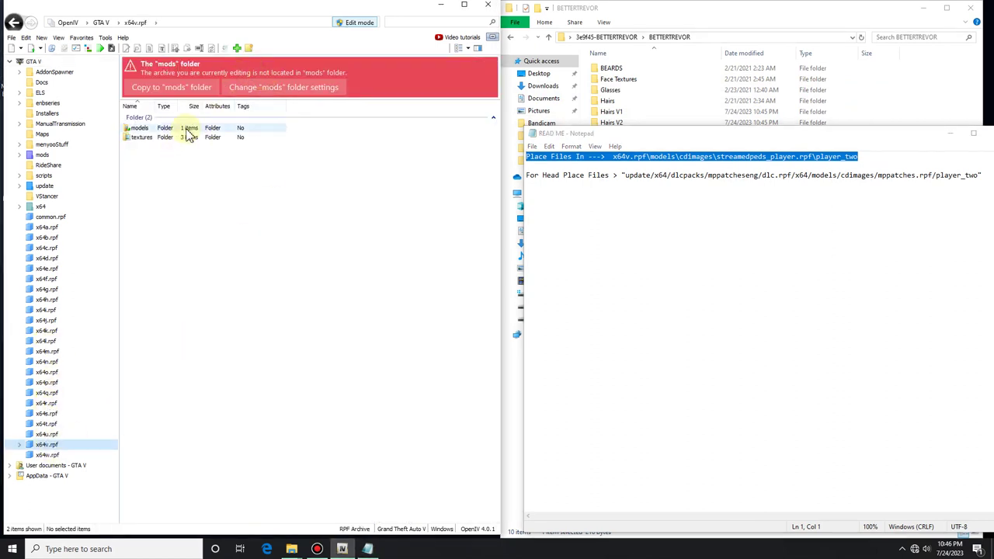
left_click(199, 92)
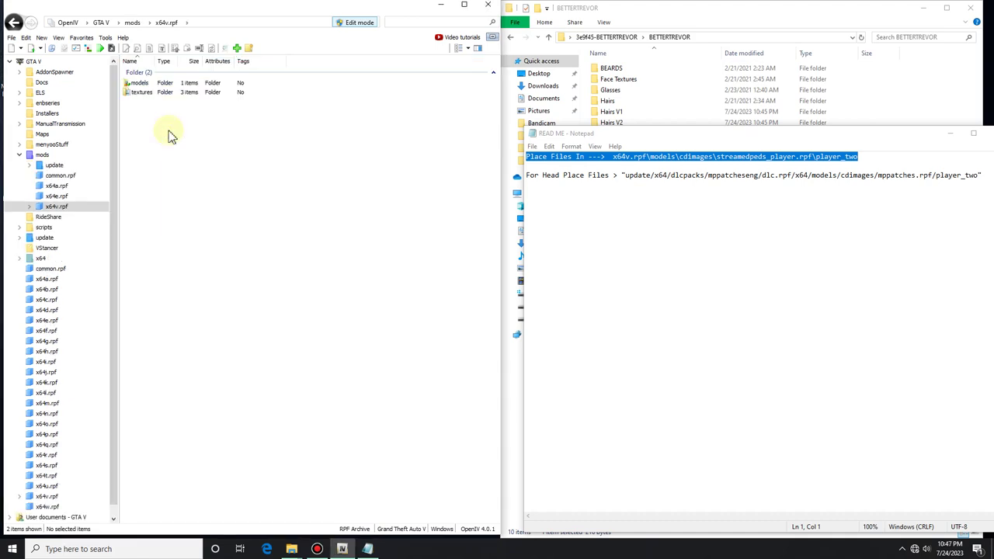
left_click(14, 22)
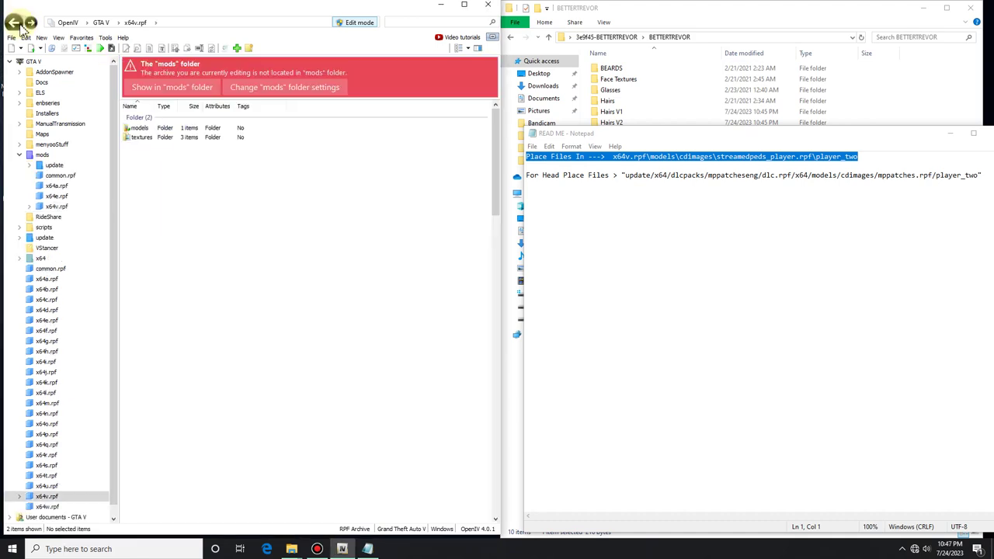
left_click(15, 22)
double_click(139, 158)
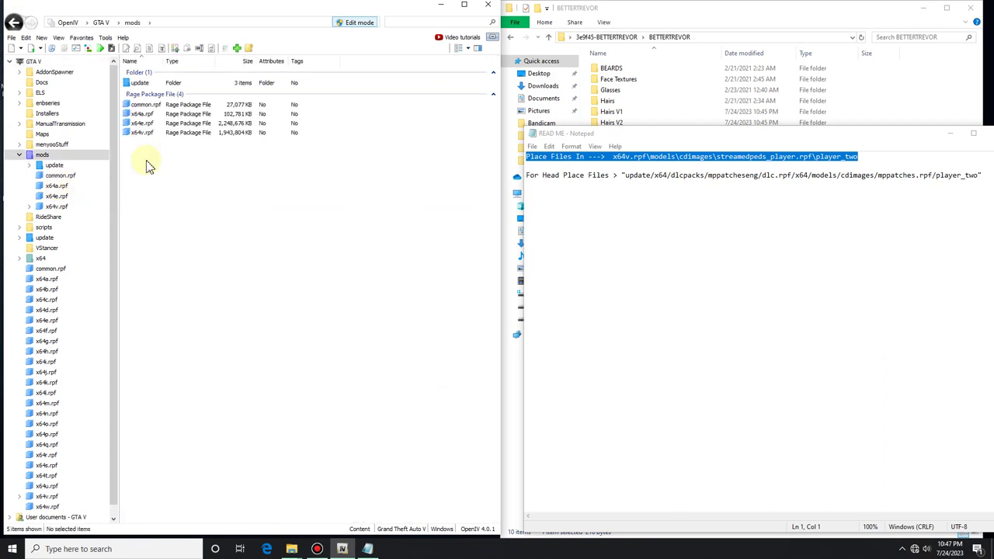
left_click(166, 133)
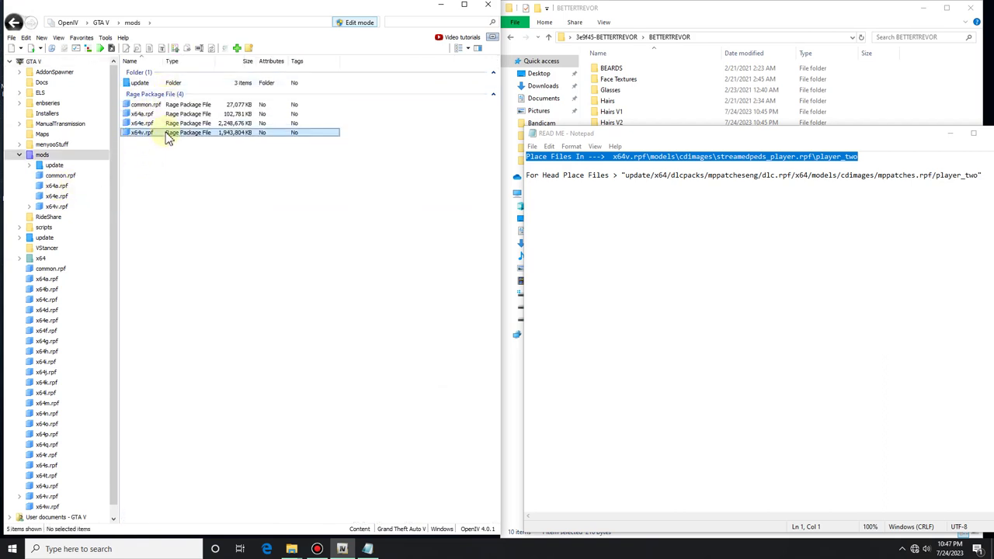
double_click(165, 132)
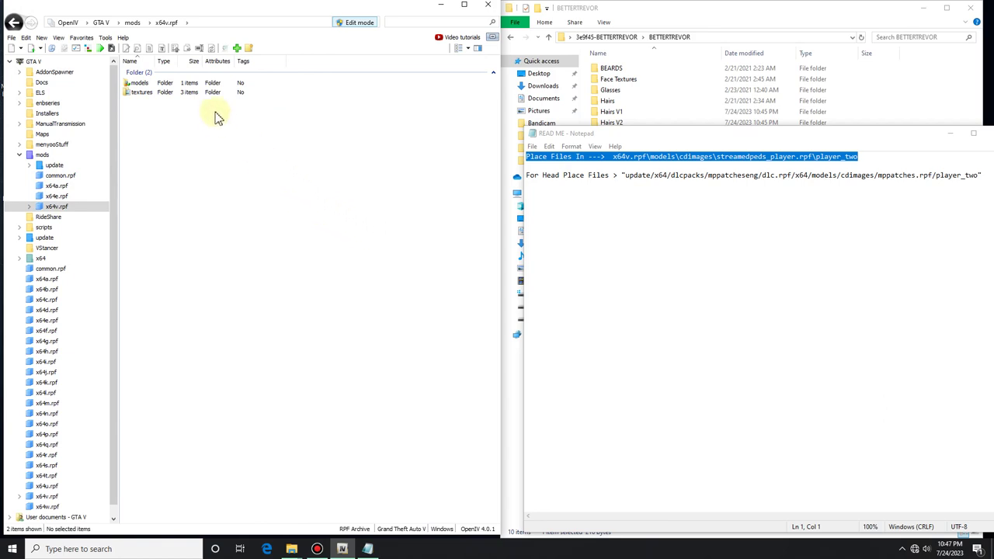
Go to models, cdimages, streamedpeds_players.rpf and open the player_two folder.
double_click(225, 83)
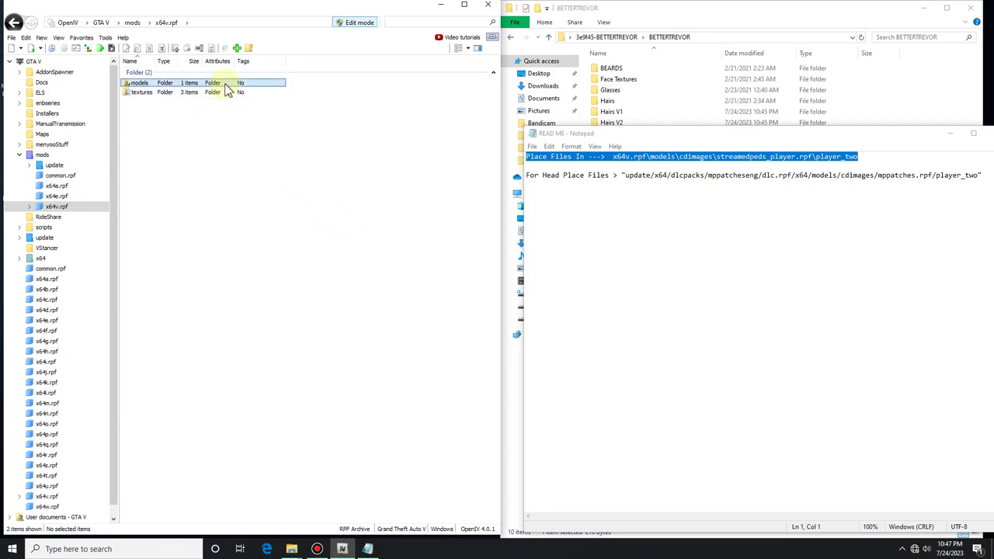
double_click(226, 83)
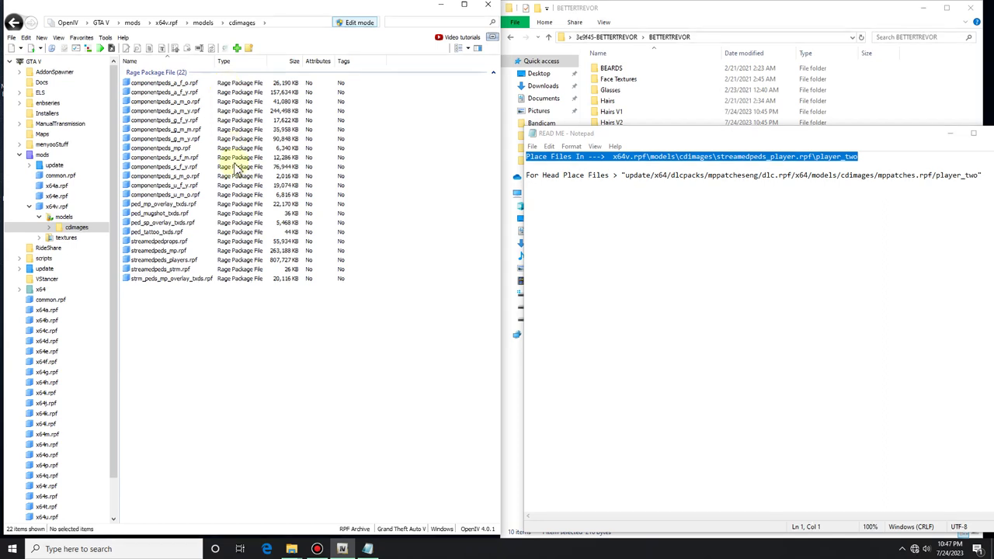
double_click(242, 261)
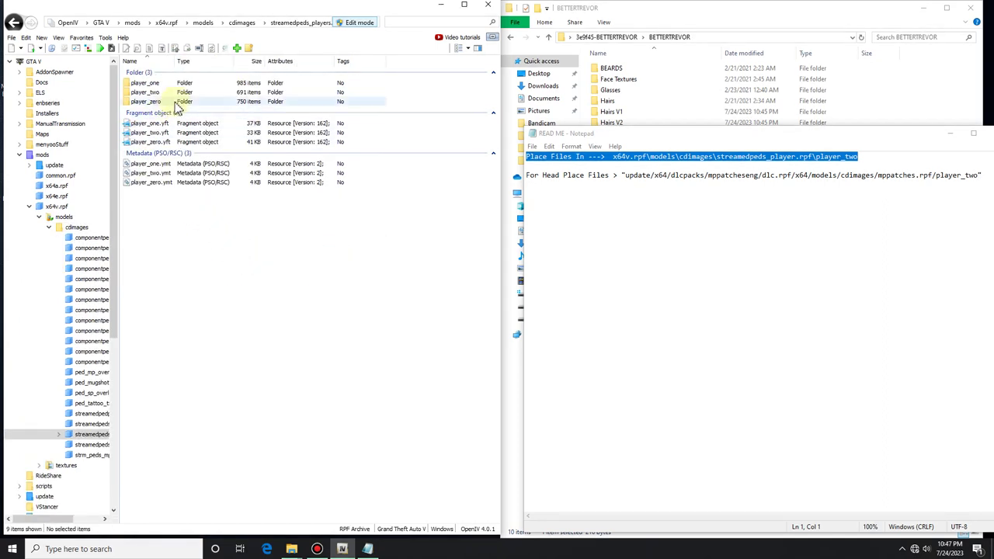
left_click(187, 93)
double_click(186, 95)
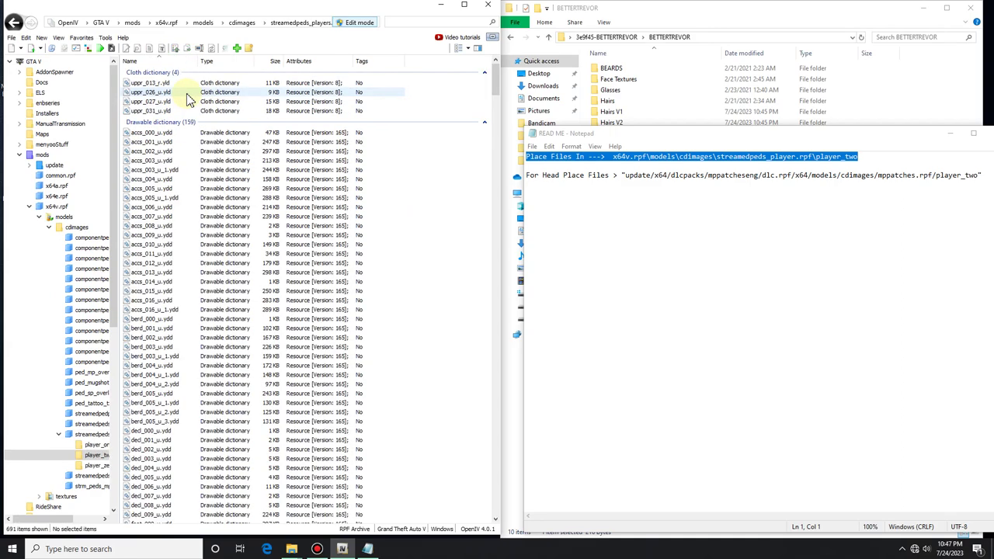
Put the READ ME away and add berd_diff_005_a_uni.ytd from BEARDS, Bush Beard Retexture to the player_two folder.
left_click(950, 133)
left_click(713, 70)
double_click(713, 70)
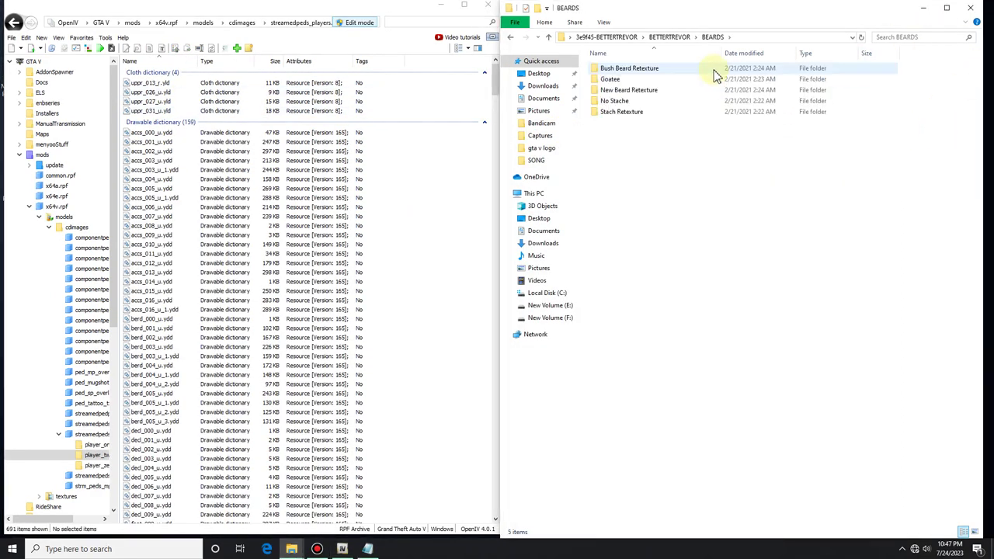
double_click(714, 69)
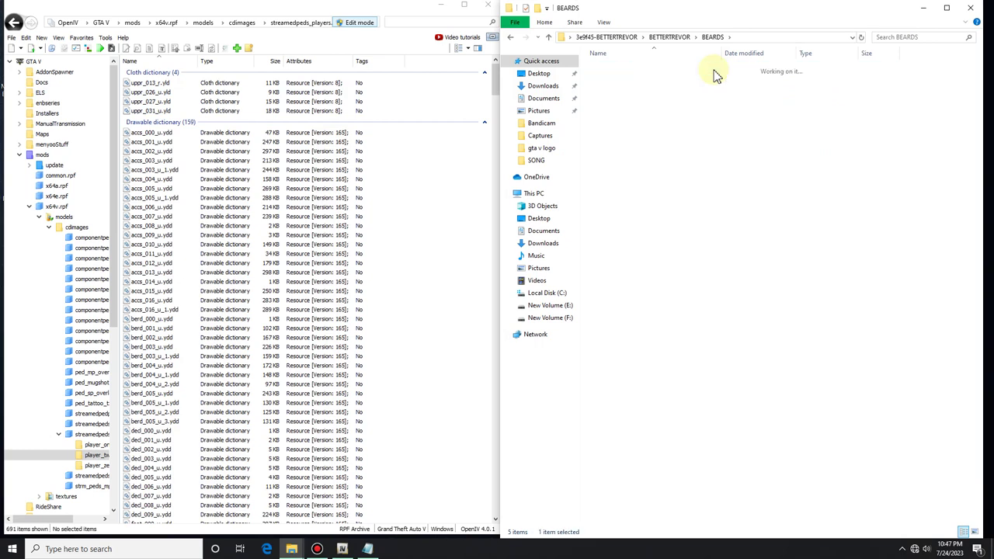
left_click(510, 37)
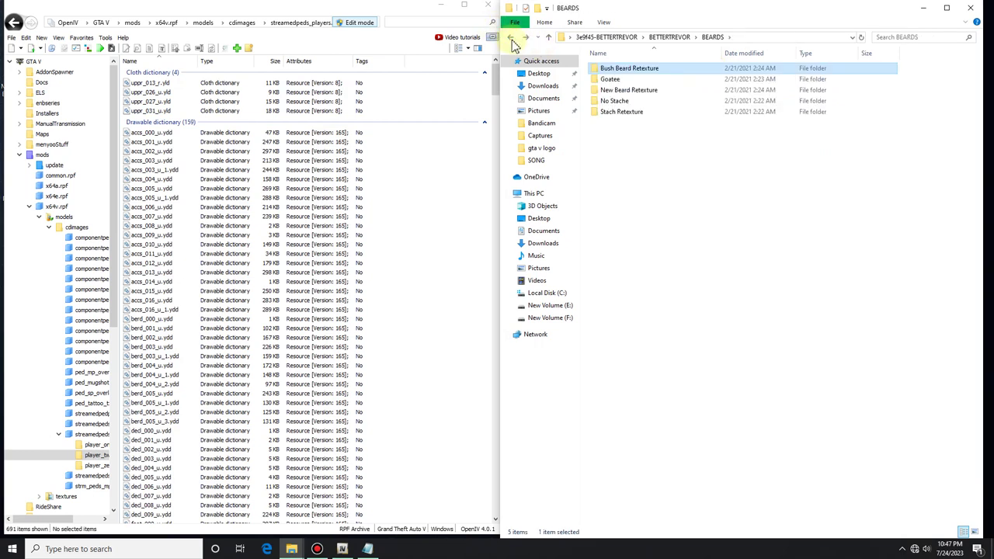
double_click(676, 71)
left_click_drag(655, 148, 459, 241)
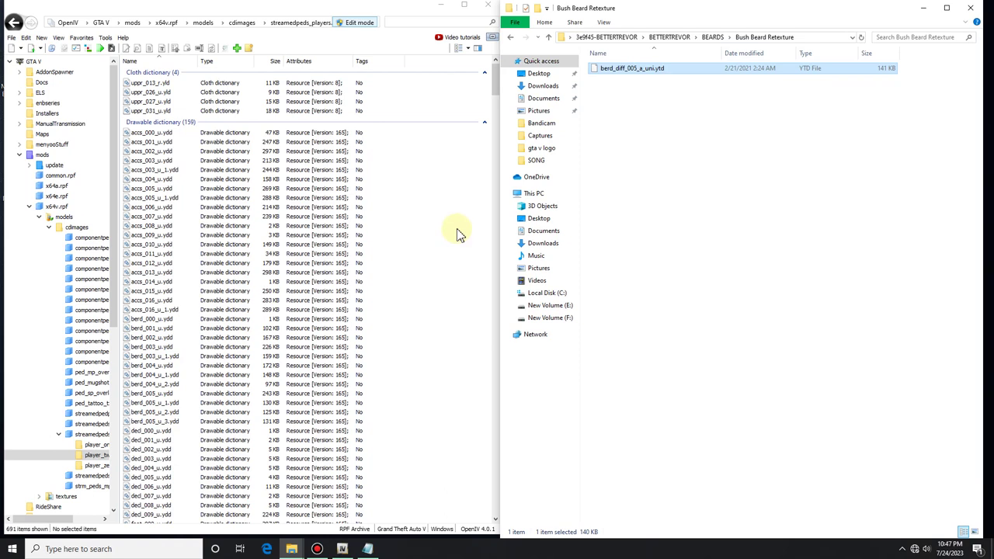
Add the Goatee files berd_004_u and berd_diff_004_a_uni.ytd and the New Beard Retexture file berd_diff_002_a_uni.ytd to player_two.
left_click(511, 38)
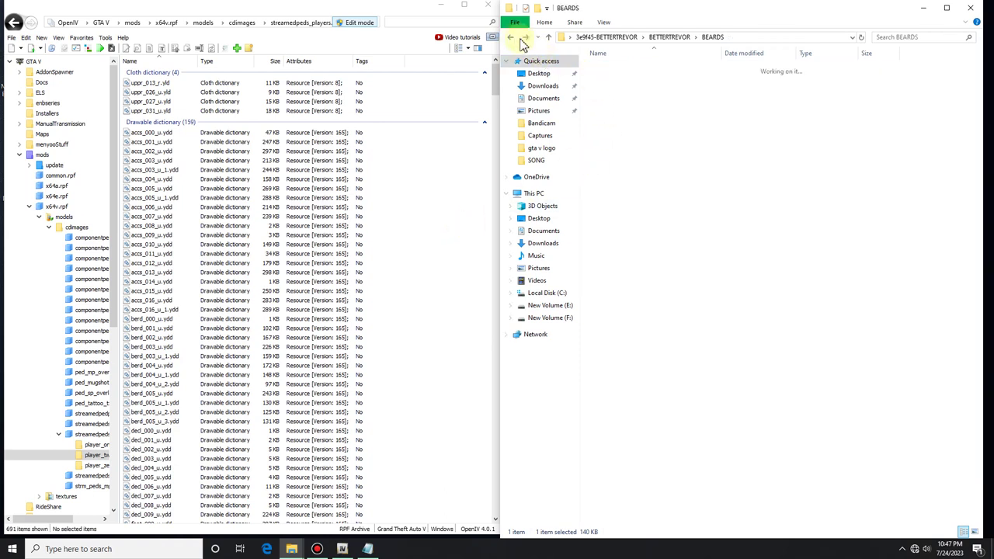
double_click(621, 80)
left_click_drag(590, 183, 446, 227)
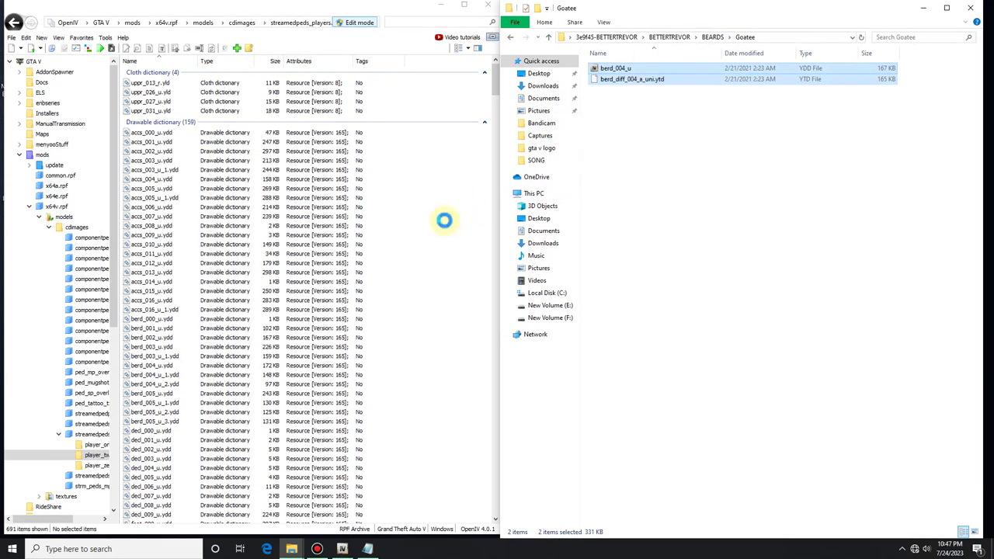
left_click(548, 37)
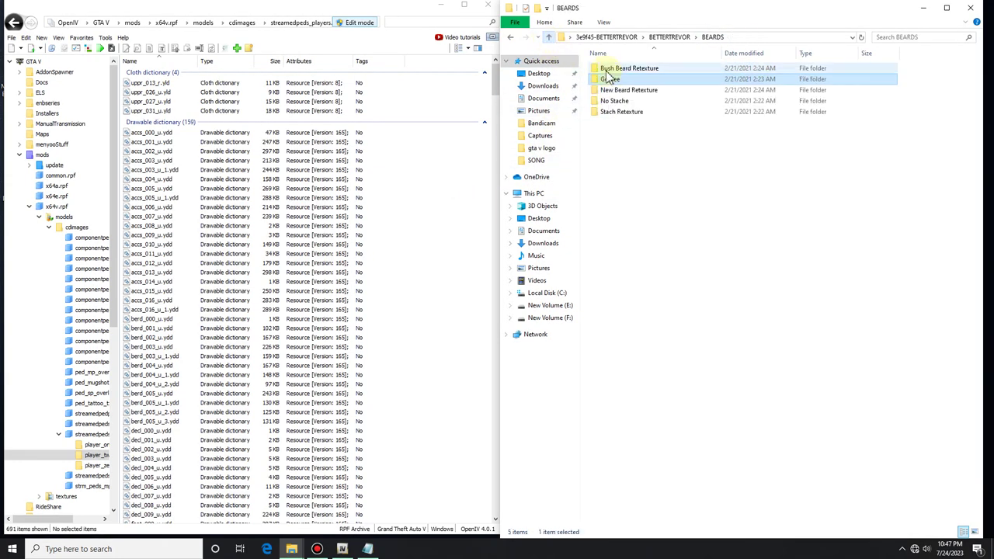
double_click(615, 91)
left_click_drag(629, 163, 432, 227)
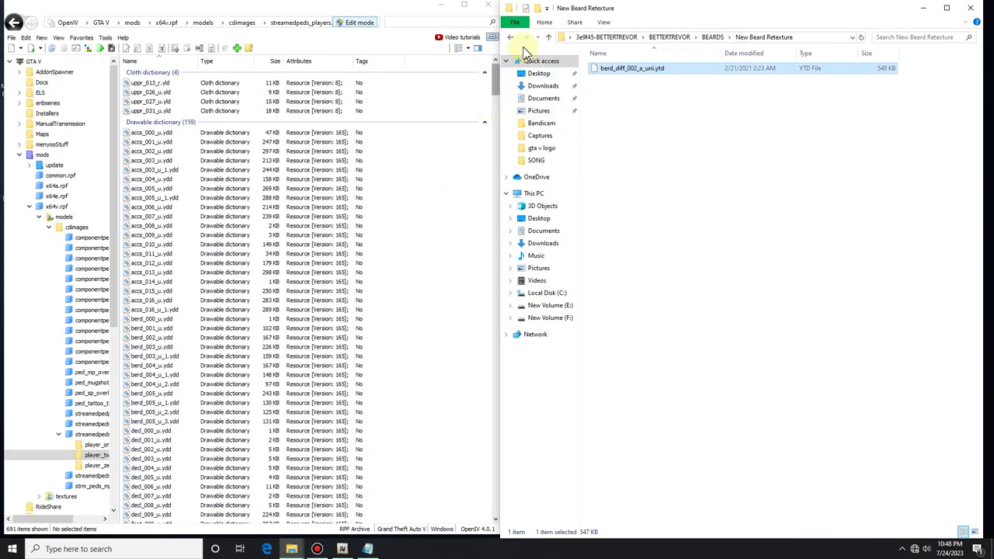
Add the No Stache files berd_003_u and berd_diff_003_a_uni.ytd and the Stach Retexture files berd_001_u and berd_diff_001_a_uni.ytd to player_two.
left_click(549, 37)
double_click(621, 101)
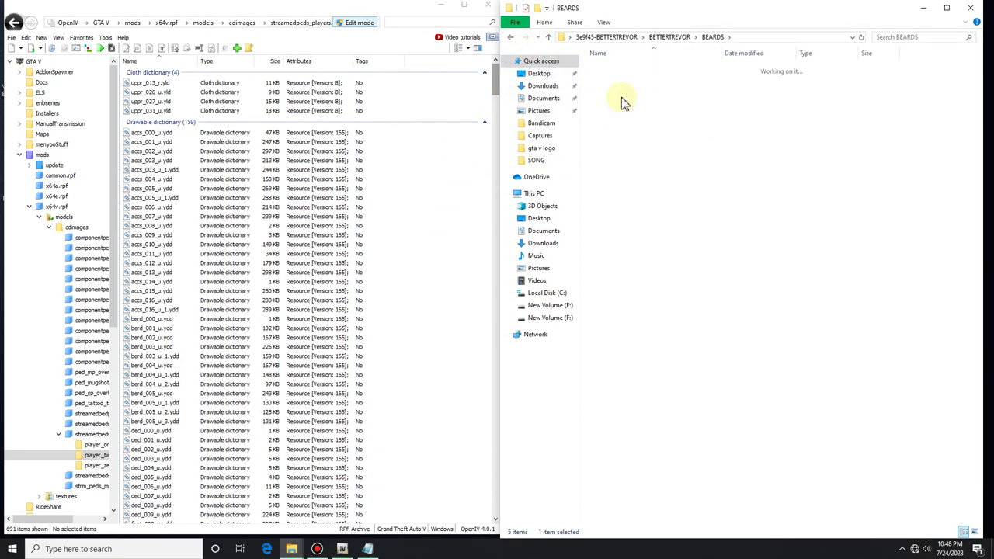
left_click_drag(595, 166, 433, 215)
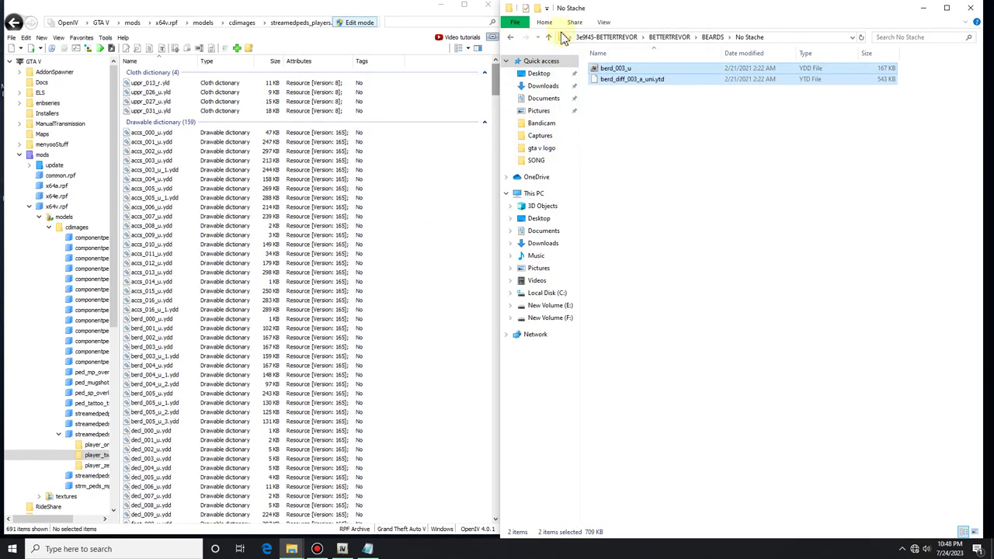
left_click(550, 37)
double_click(638, 112)
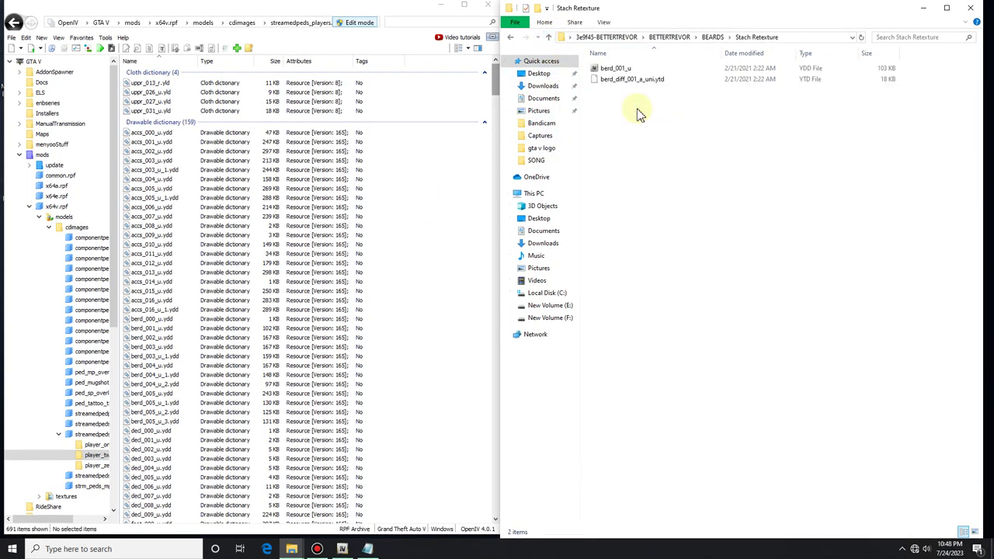
left_click_drag(624, 136, 445, 203)
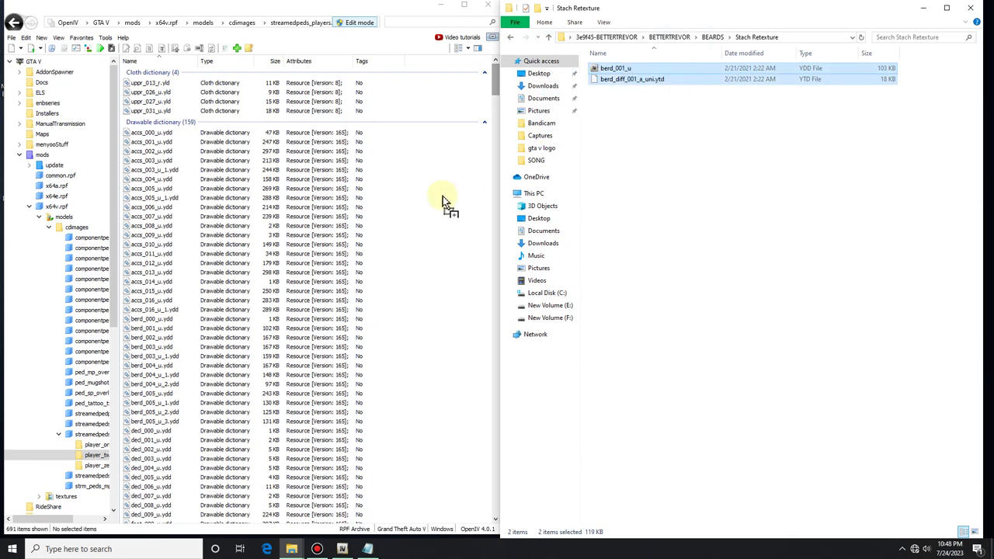
Add all head_diff_000 textures, a to g, from the Face Textures folder to player_two and return to the BETTERTREVOR folder.
left_click(549, 39)
left_click(549, 39)
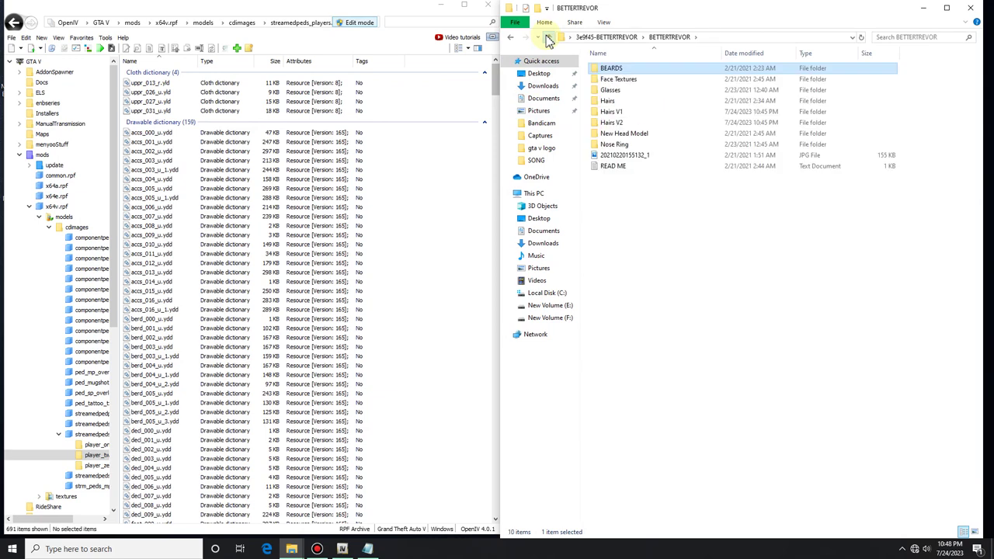
double_click(625, 81)
left_click_drag(614, 217, 439, 241)
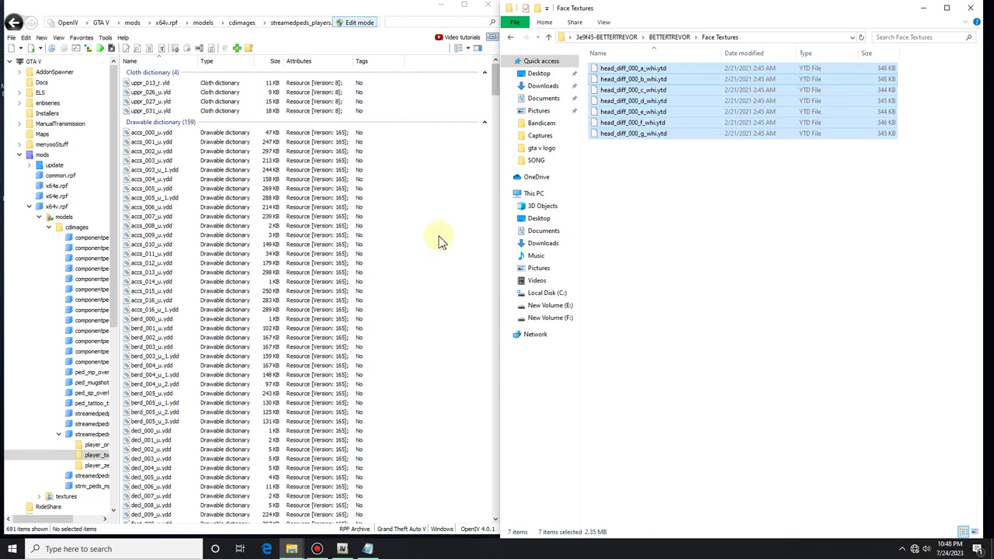
left_click(548, 38)
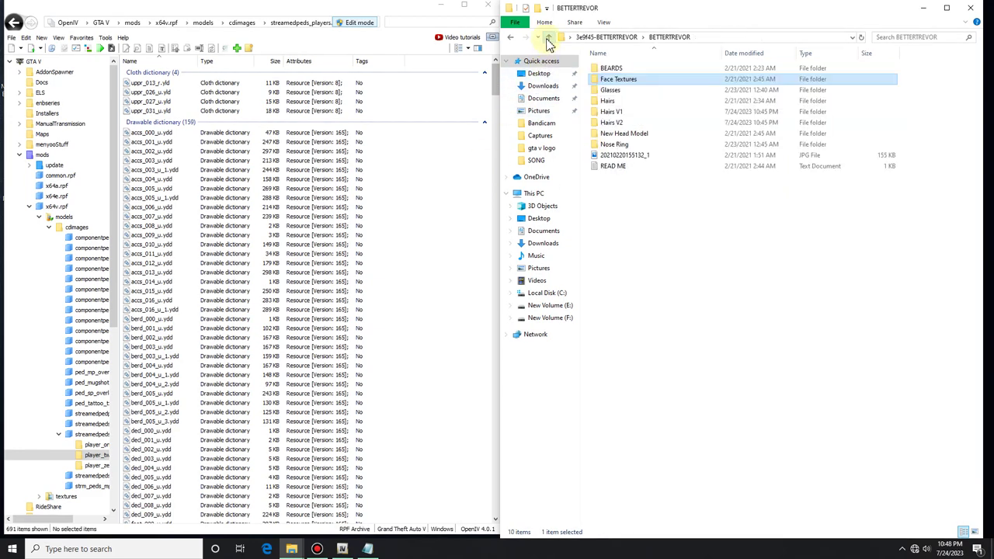
Add p_eyes_001 and p_eyes_diff_001_a.ytd from the Glasses folder to the player_two folder.
double_click(608, 91)
left_click_drag(614, 192, 431, 232)
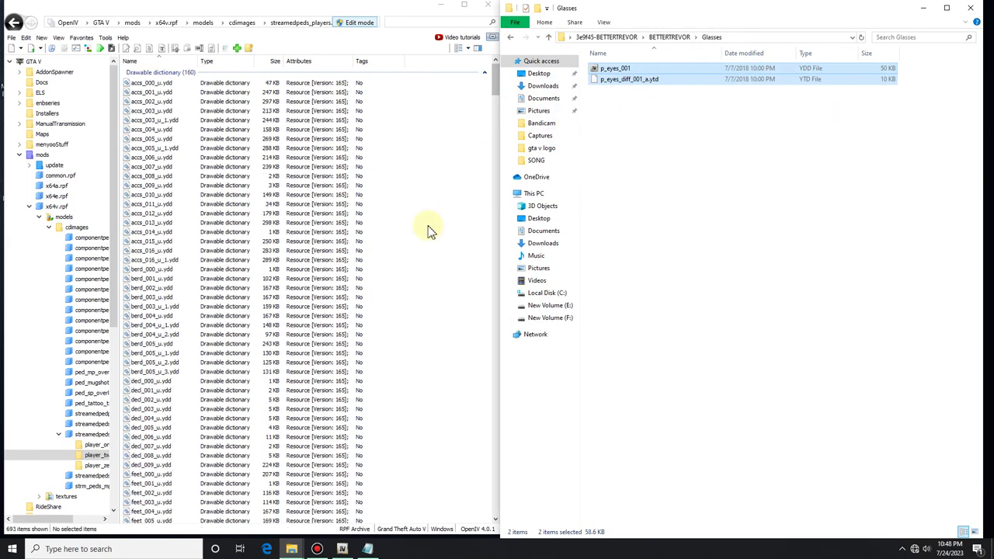
left_click(548, 37)
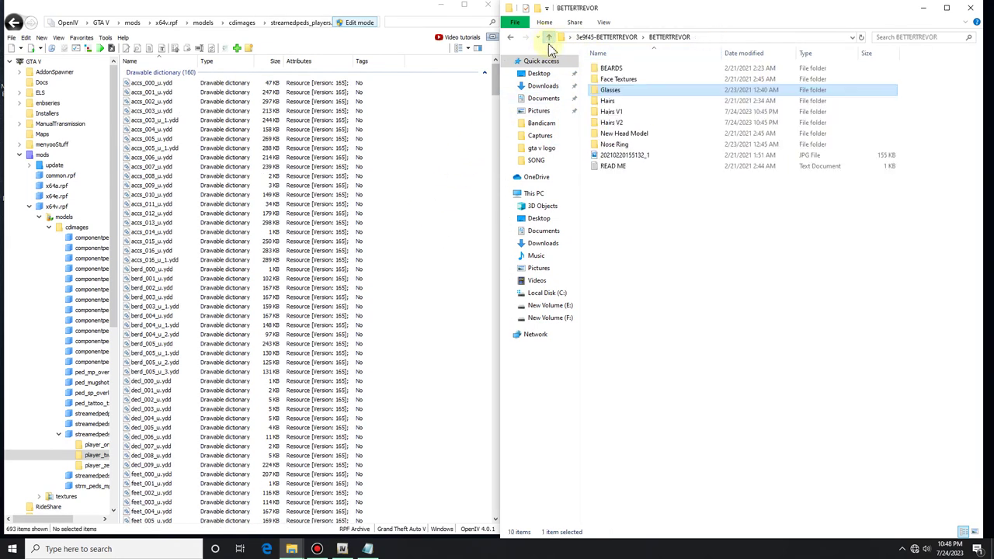
Add all hair_002 files from the Hairs subfolder ManBun and all hair_003 files from Medium Hair to player_two.
double_click(609, 101)
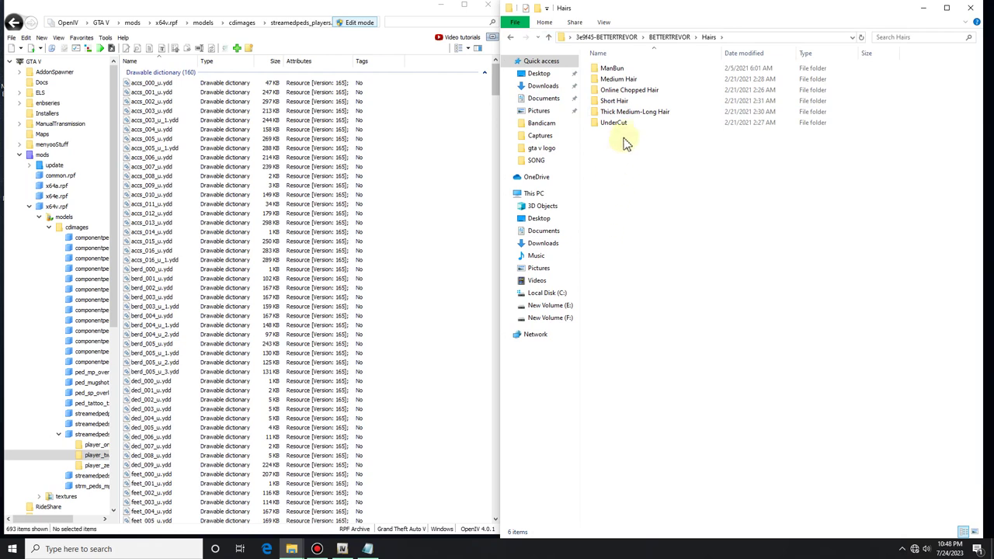
double_click(656, 69)
left_click_drag(631, 197, 442, 235)
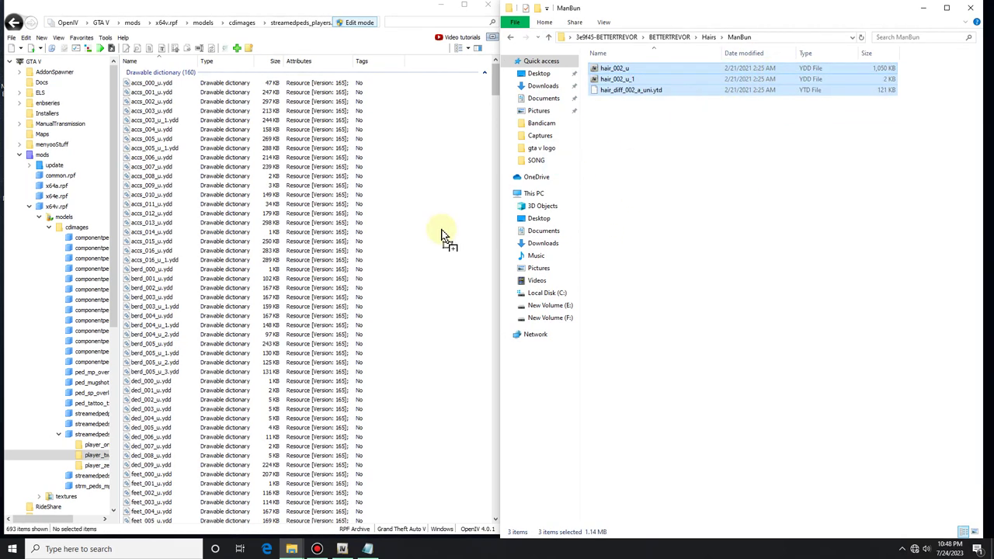
left_click(549, 38)
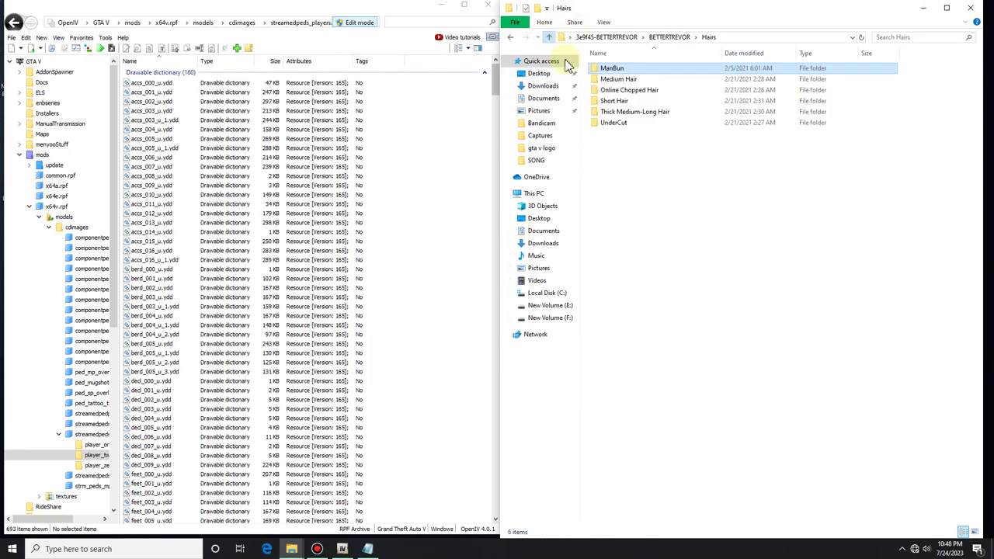
double_click(618, 79)
left_click_drag(595, 195, 464, 216)
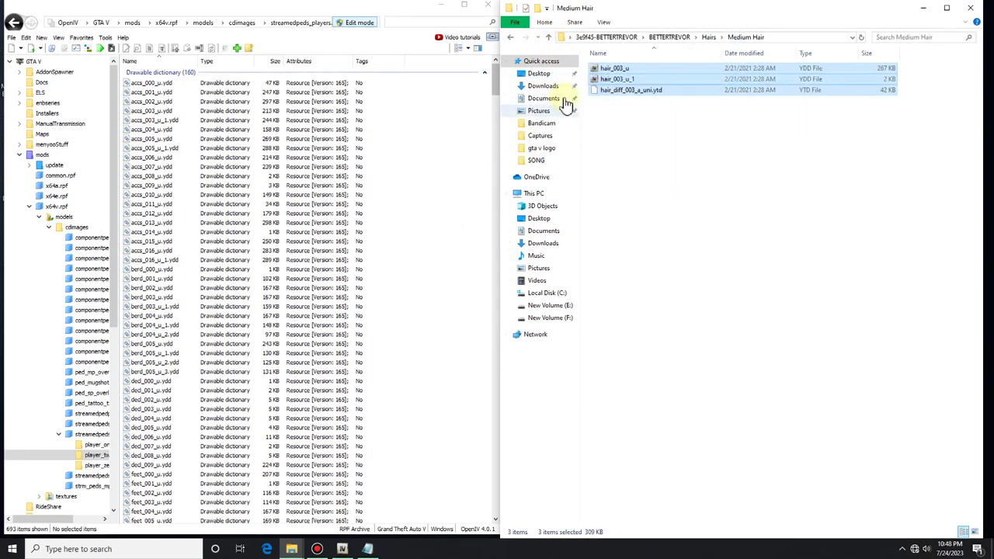
left_click(549, 39)
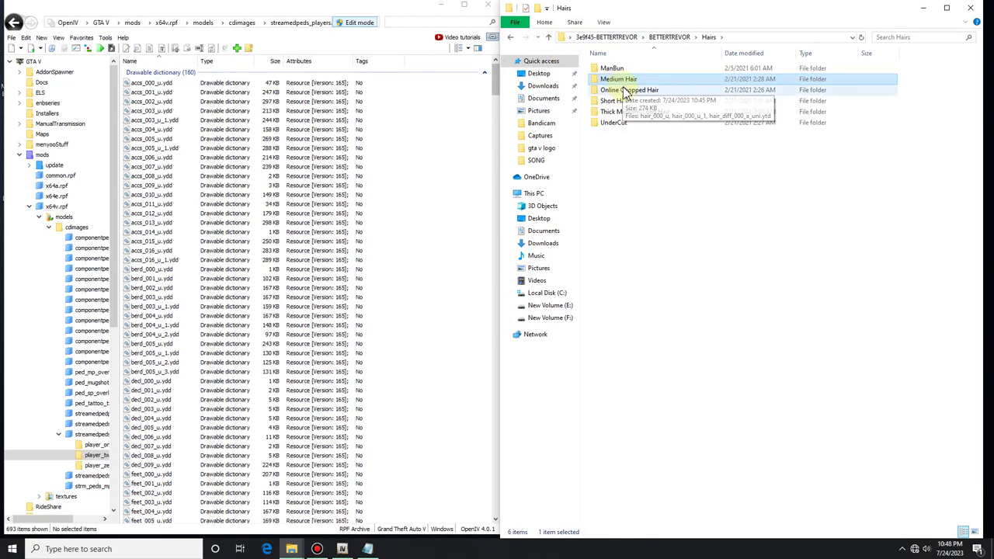
Add hair_000_u, hair_000_u_1 and hair_diff_000_a_uni.ytd from Online Chopped Hair to player_two and check the Short Hair folder for files.
double_click(631, 90)
key("ctrl+a")
left_click_drag(710, 78, 454, 194)
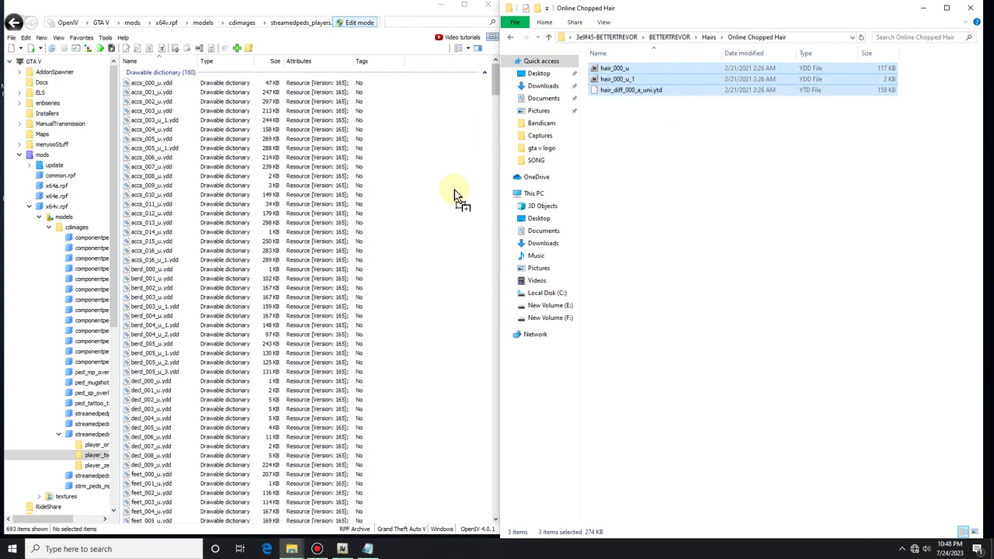
left_click(550, 37)
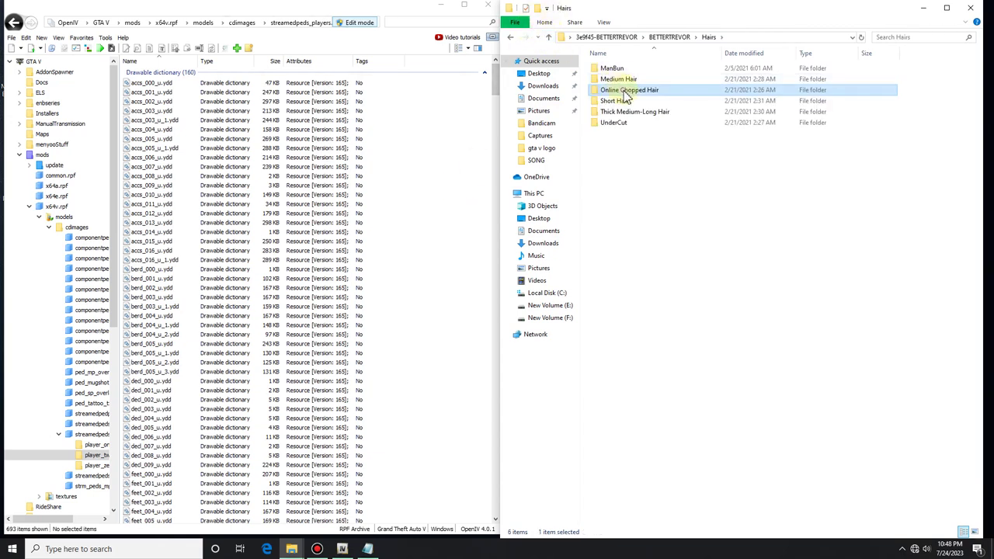
double_click(622, 102)
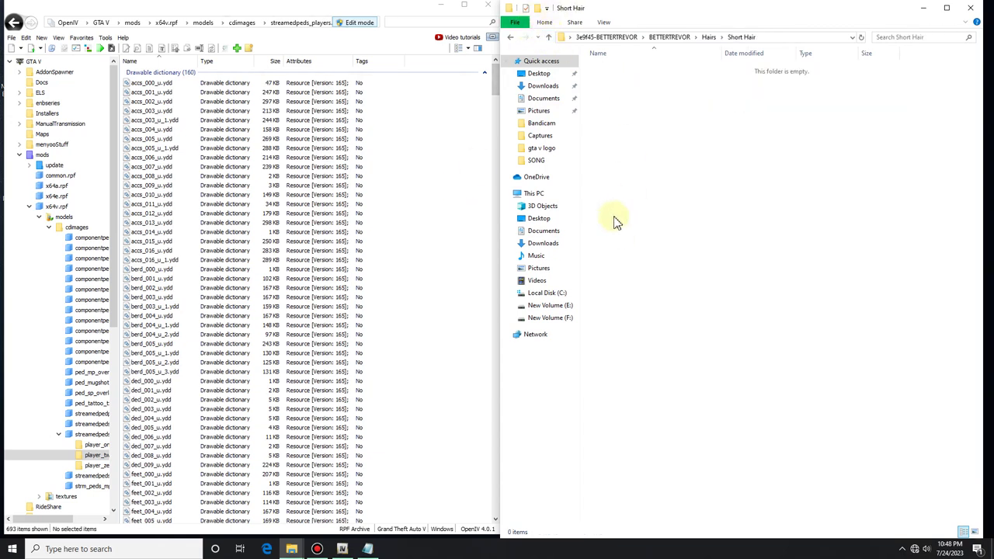
left_click(552, 41)
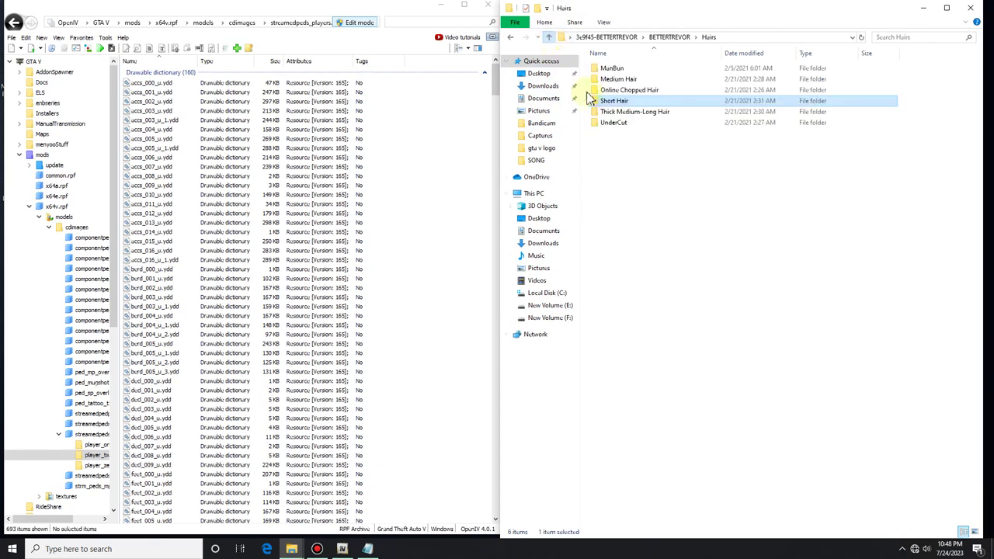
Add the hair_005 files from Thick Medium-Long Hair and the hair_004 files from UnderCut to player_two, returning to the BETTERTREVOR folder.
double_click(643, 114)
left_click_drag(697, 111, 382, 220)
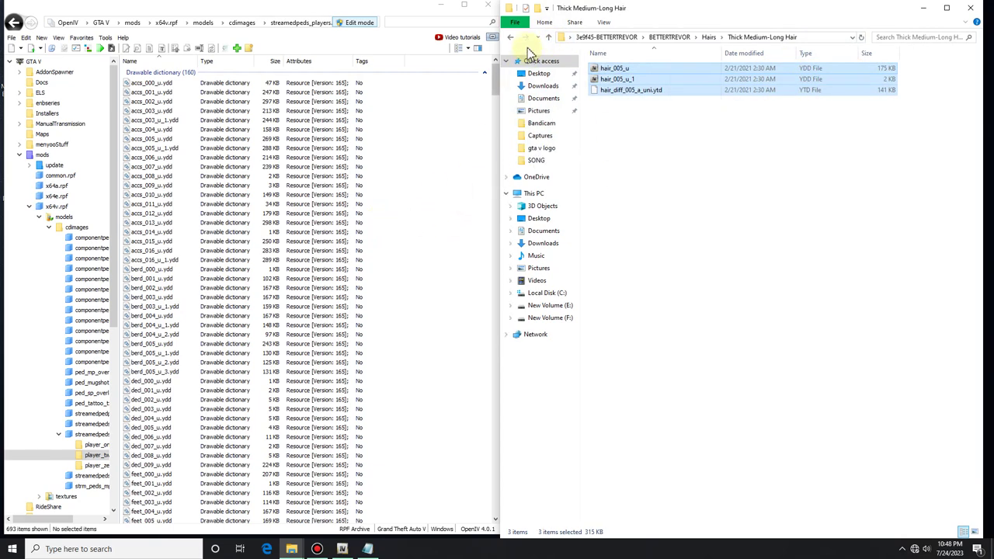
left_click(549, 41)
double_click(654, 127)
left_click_drag(623, 215, 435, 213)
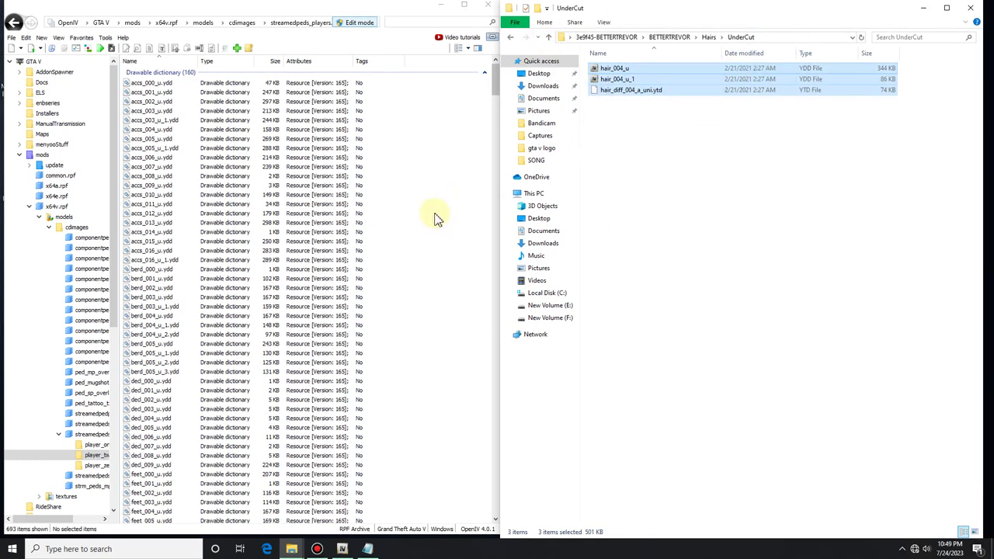
left_click(548, 39)
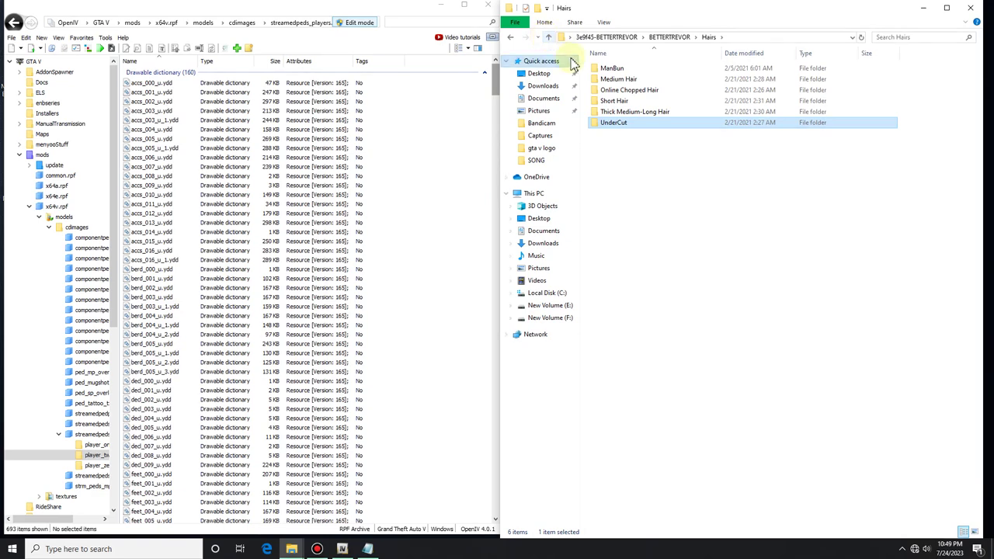
left_click(551, 39)
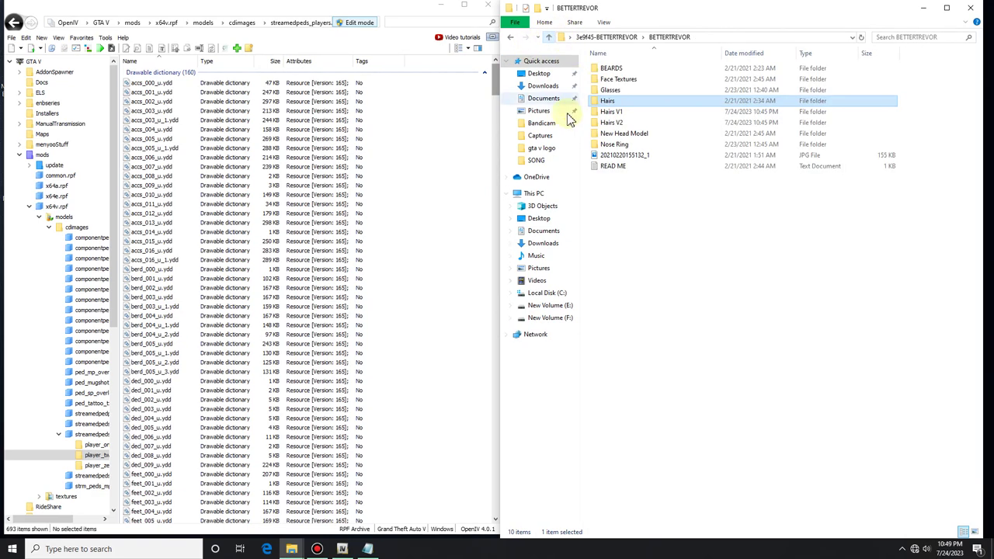
Look through the preview pictures in the Hairs V1 folder to see the hairstyles it offers.
double_click(633, 115)
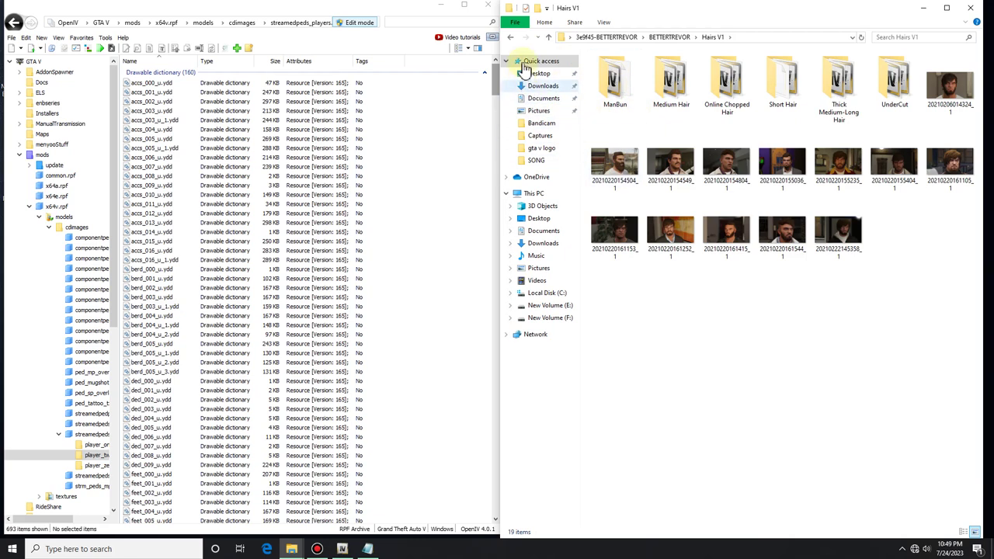
left_click_drag(661, 13, 614, 15)
double_click(890, 97)
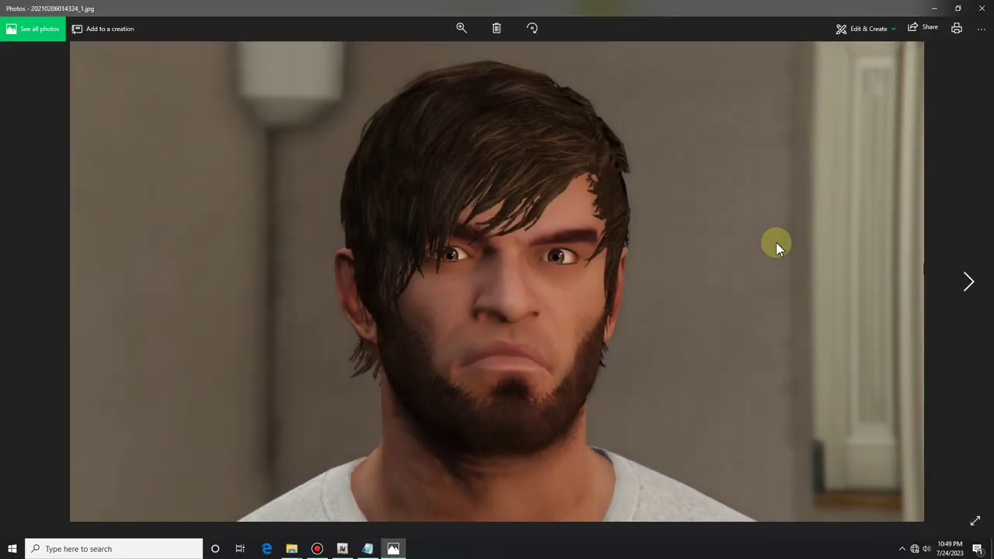
key("Right")
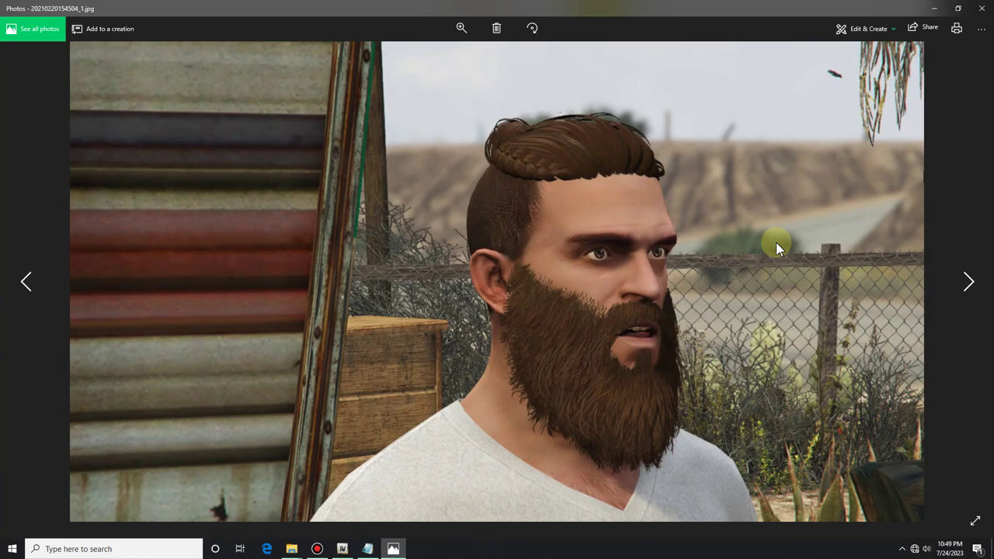
key("Right")
key("Right")
key("Right")
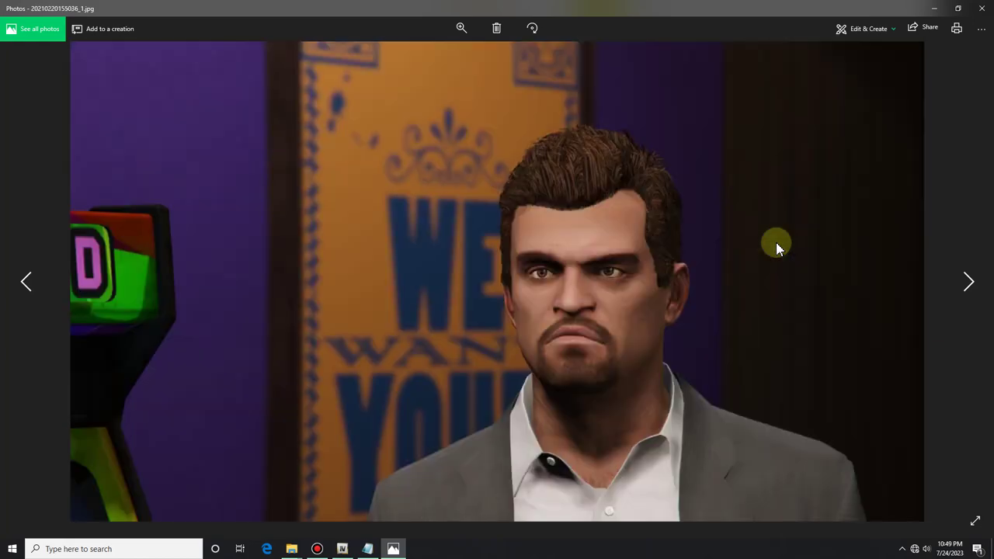
key("Right")
key("Right")
key("Right")
key("Right")
key("Right")
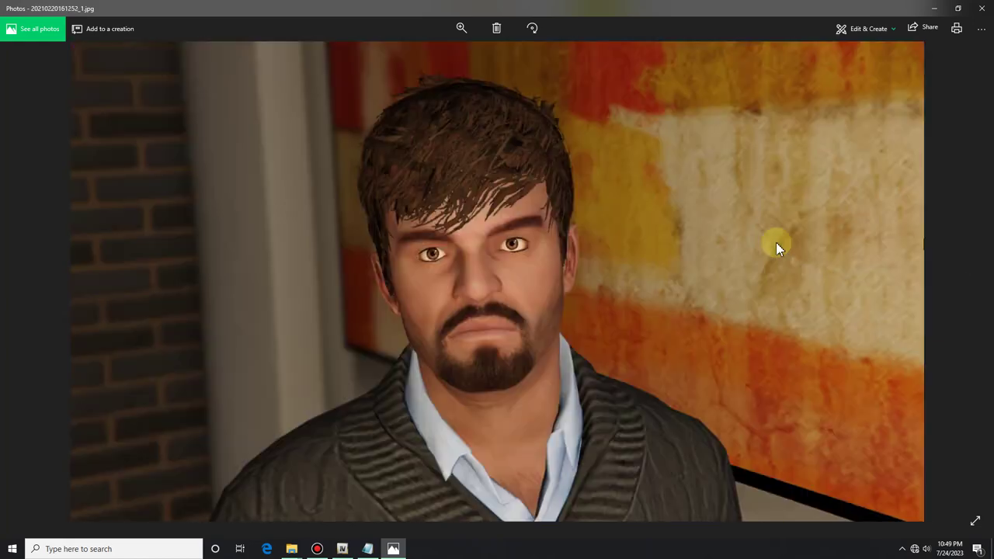
key("Right")
key("Right")
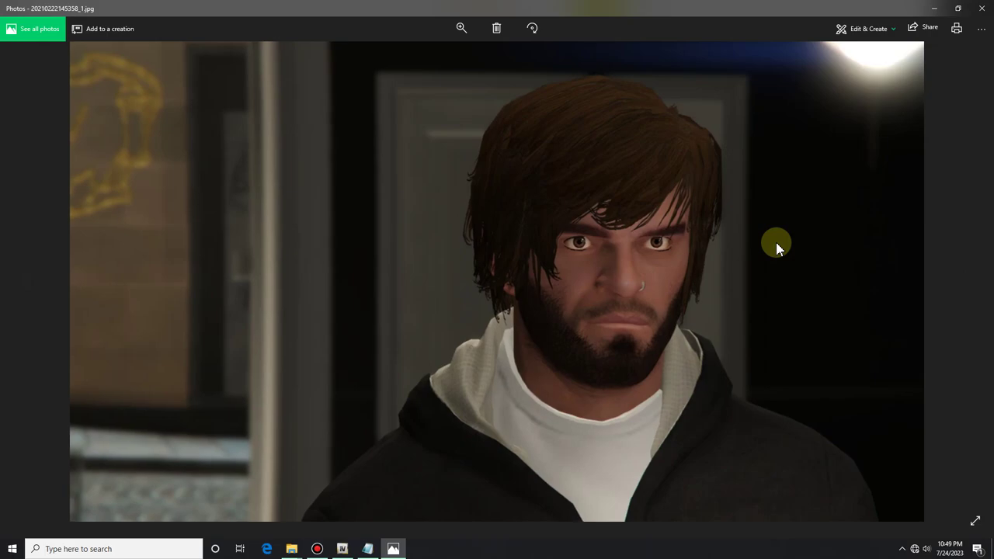
left_click(980, 8)
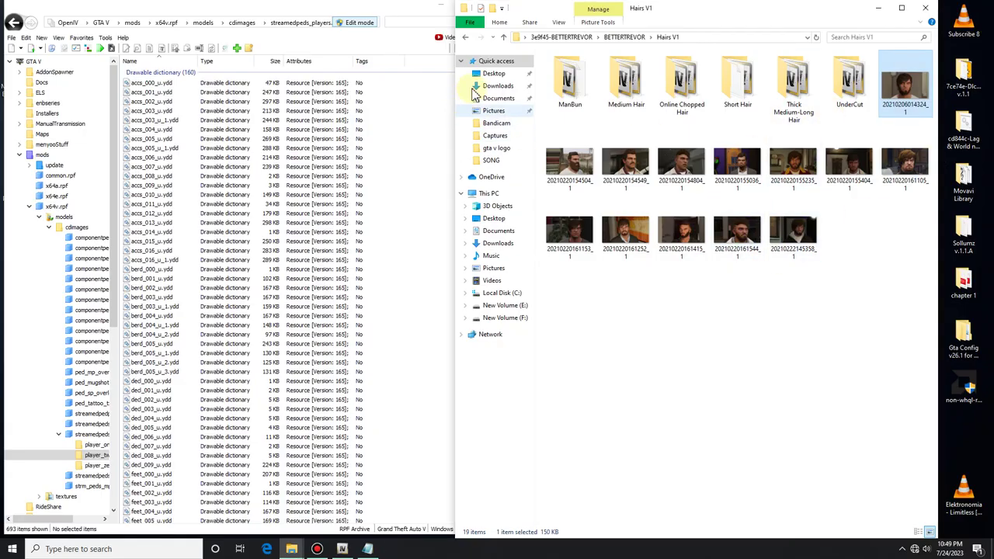
left_click(503, 37)
double_click(588, 125)
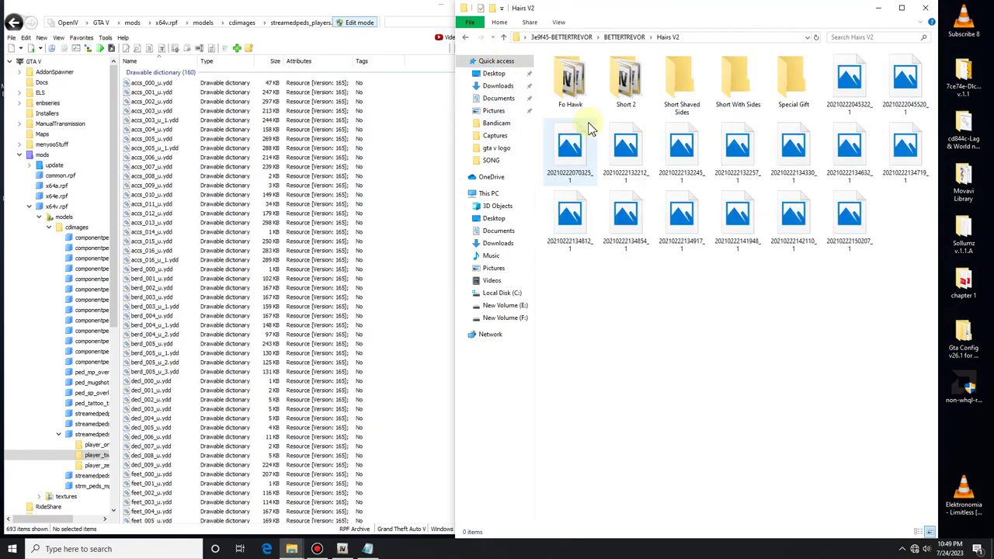
double_click(584, 161)
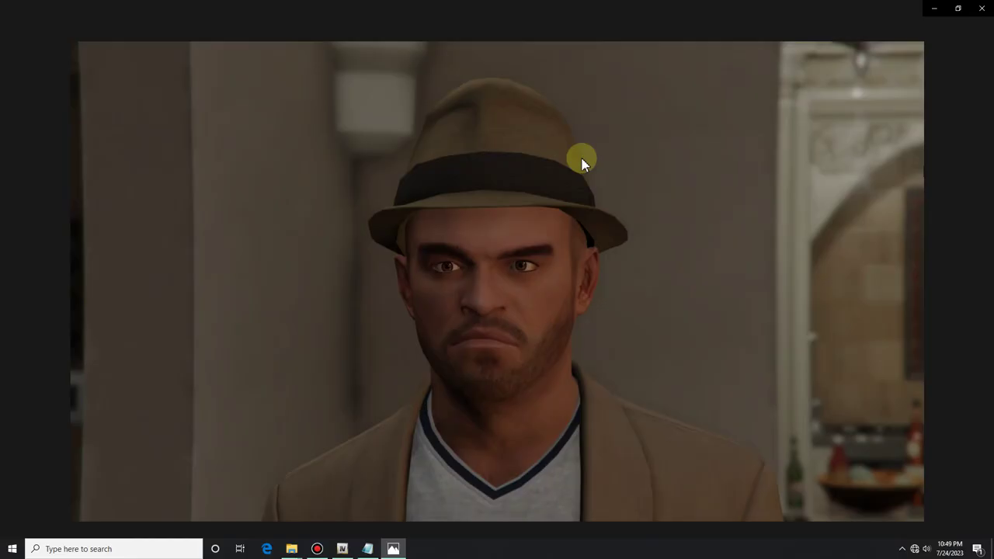
key("Right")
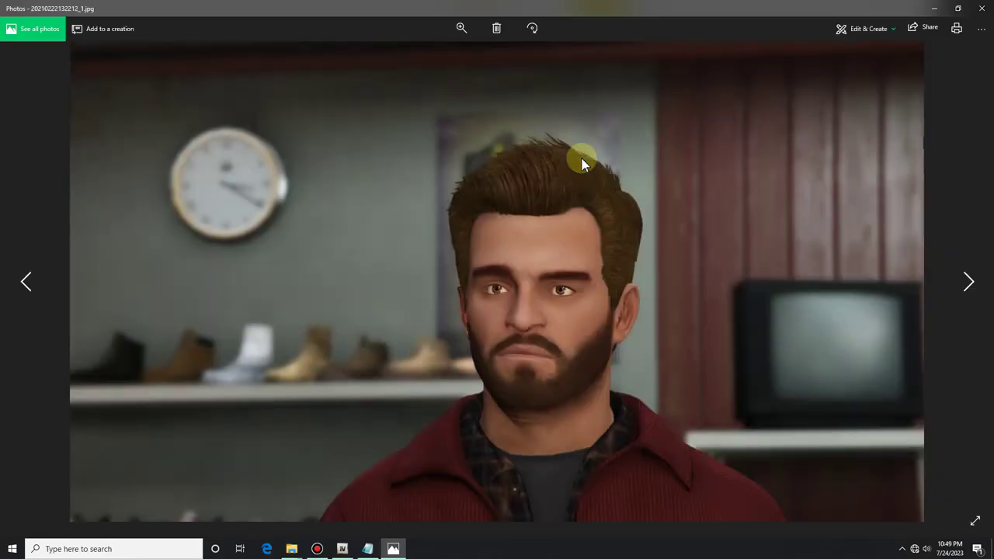
key("Right")
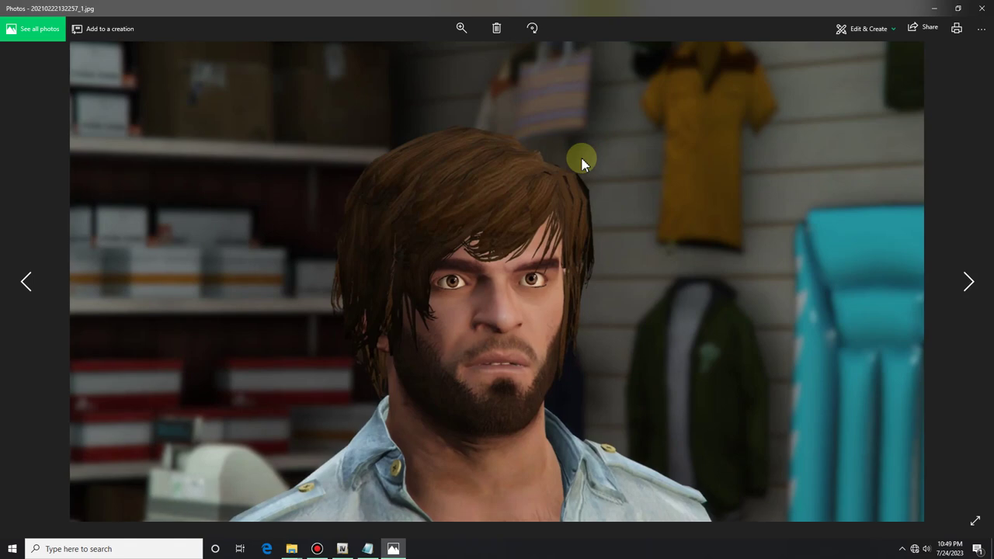
key("Right")
key("Right")
key("Right")
key("Right")
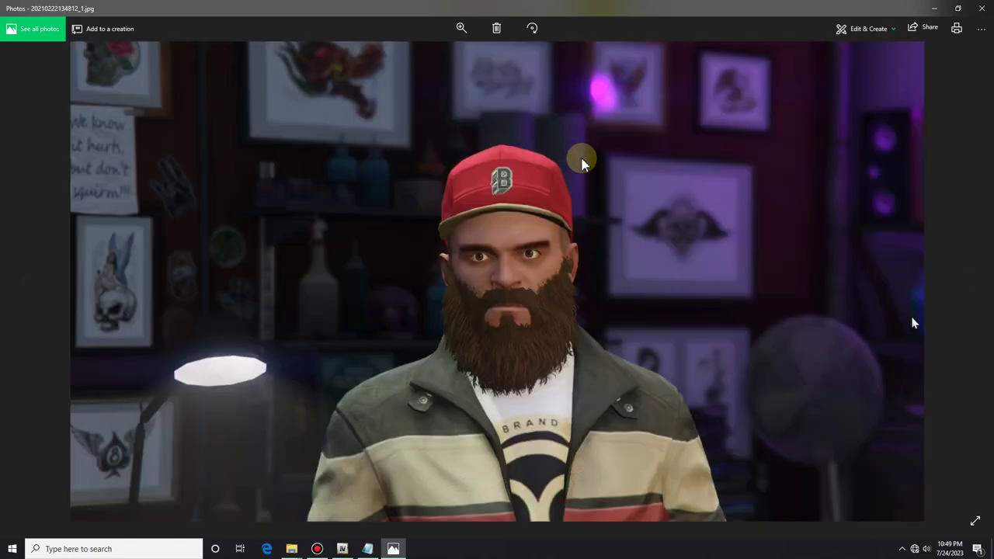
key("Right")
key("Right")
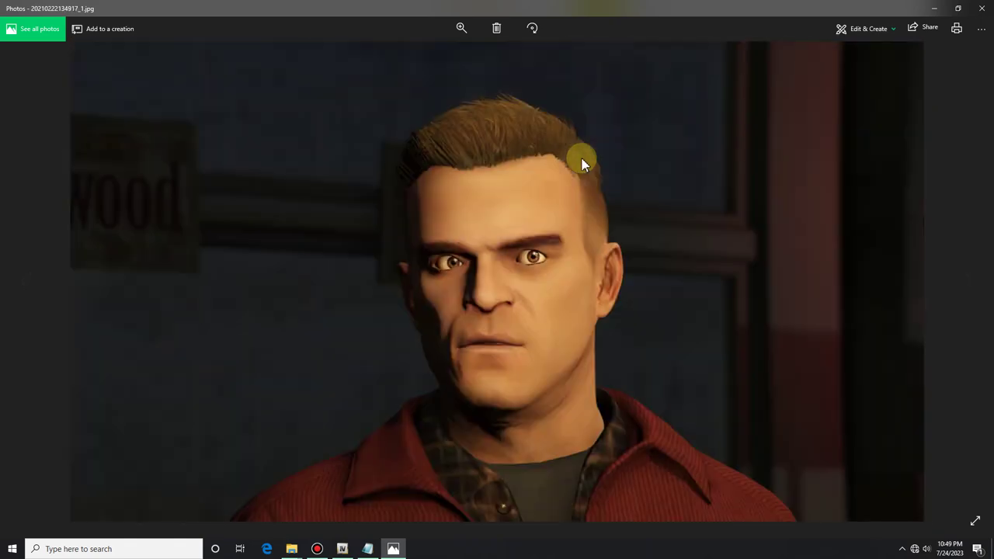
key("Right")
key("Right")
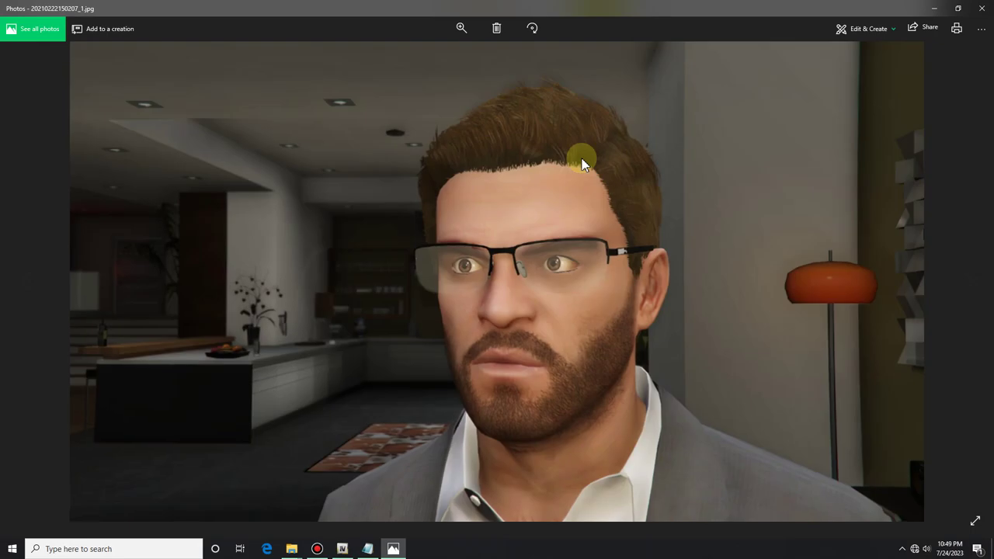
left_click(981, 7)
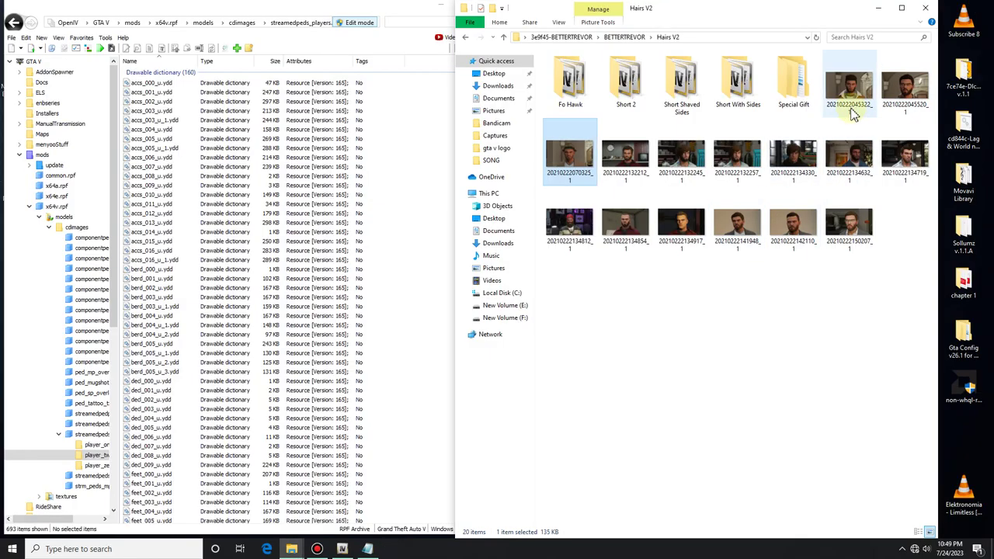
Move the File Explorer window clear of OpenIV's file list and return to the BETTERTREVOR folder.
left_click_drag(641, 11, 713, 15)
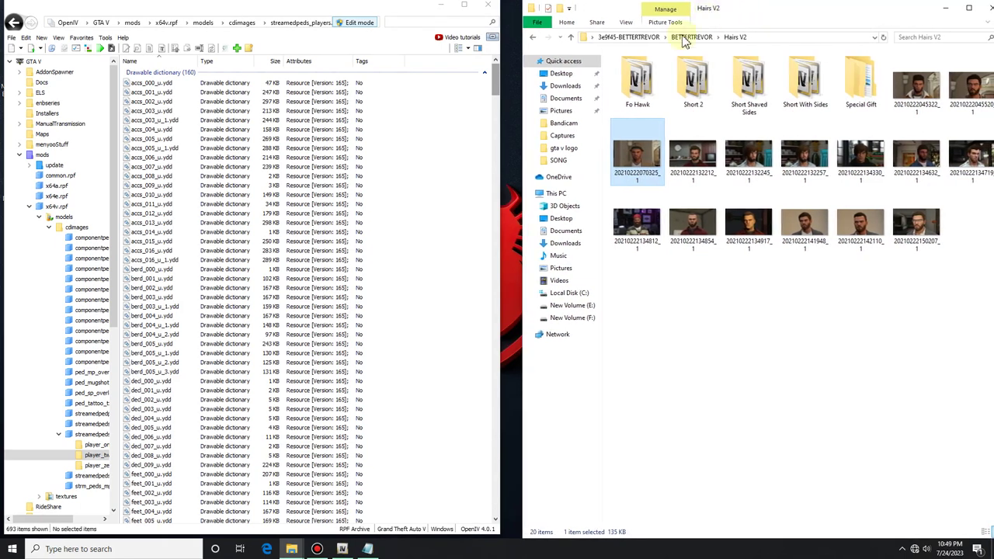
left_click(532, 38)
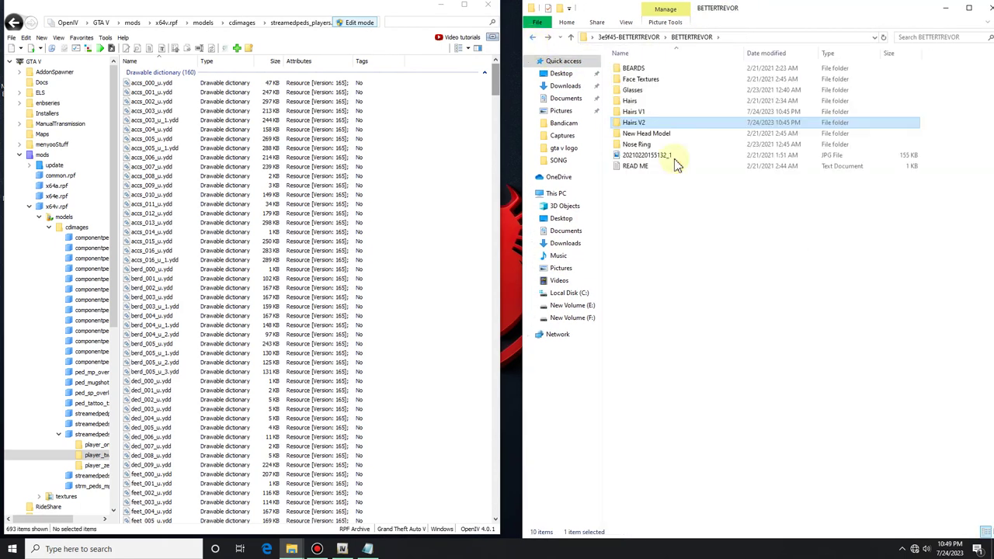
double_click(642, 112)
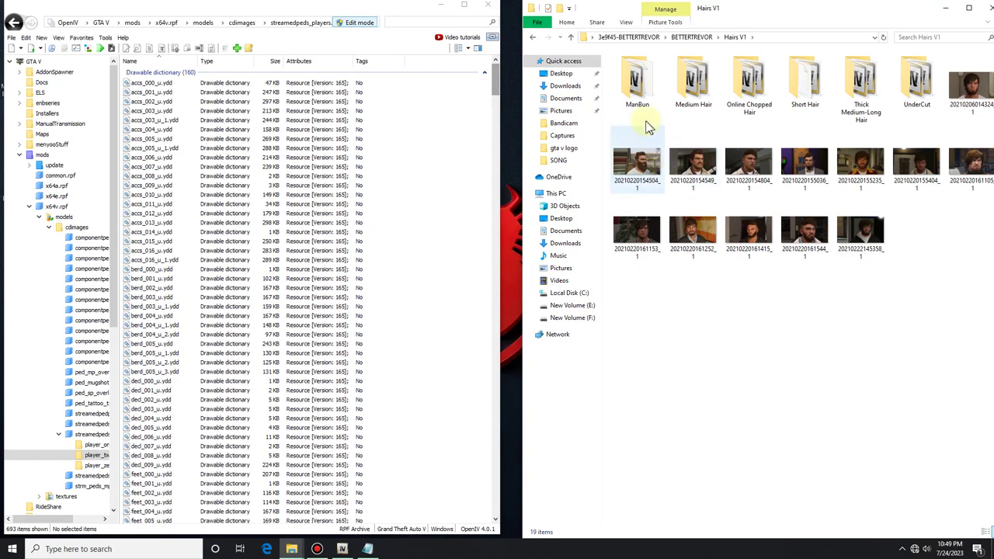
double_click(650, 109)
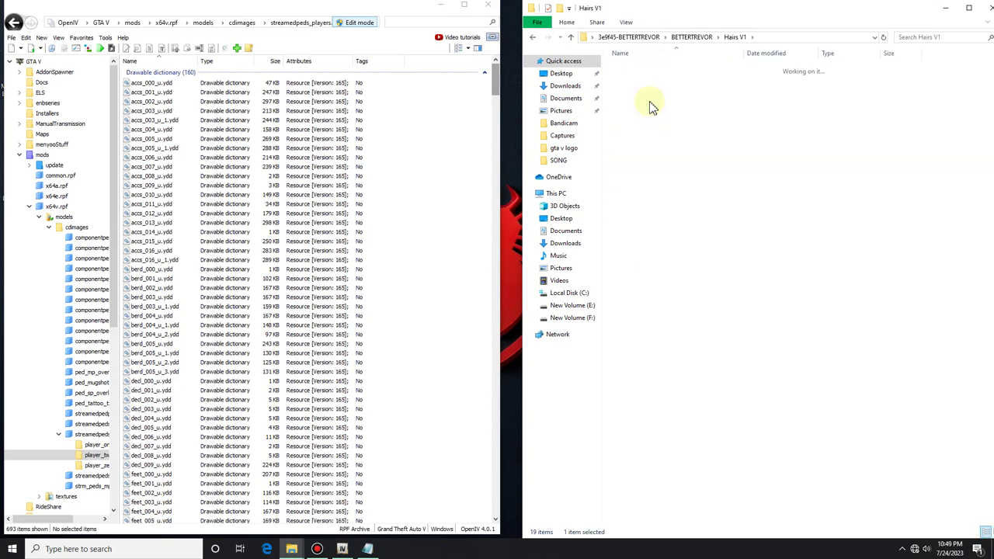
left_click(536, 39)
left_click(537, 37)
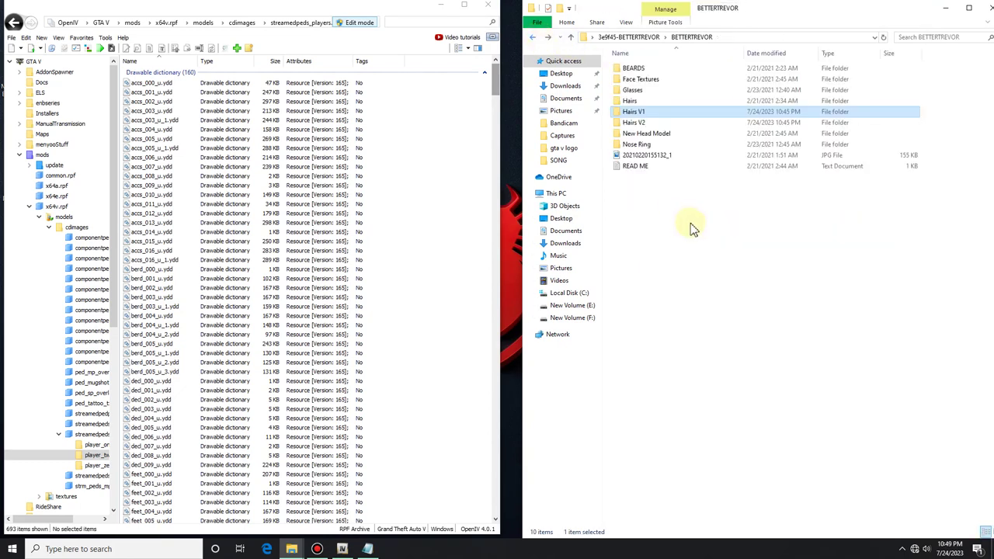
Add the hair_007 files from the Fo Hawk folder in Hairs V2 to player_two in OpenIV, then return to Hairs V2.
left_click(703, 125)
double_click(703, 126)
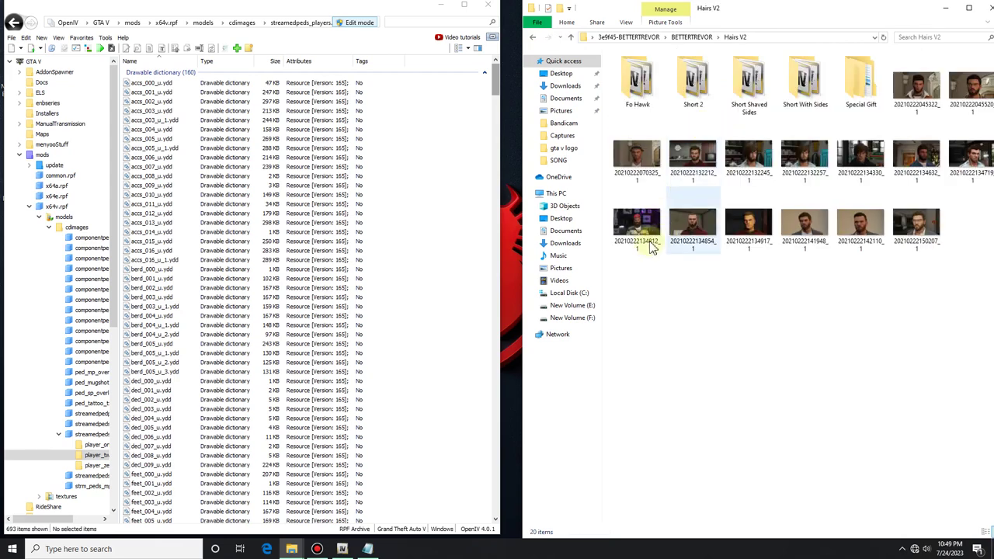
double_click(652, 111)
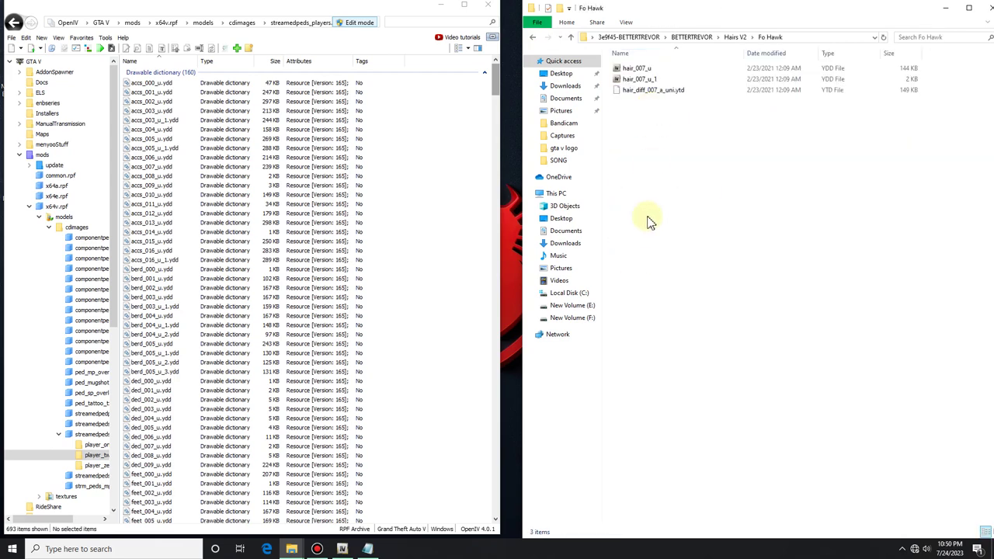
left_click_drag(648, 226, 752, 68)
left_click_drag(807, 89, 447, 221)
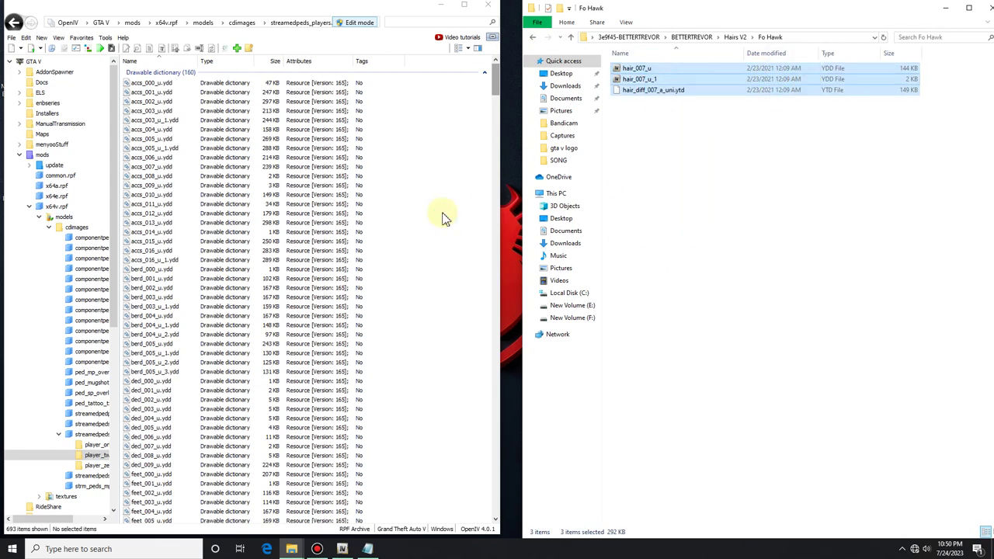
left_click(576, 44)
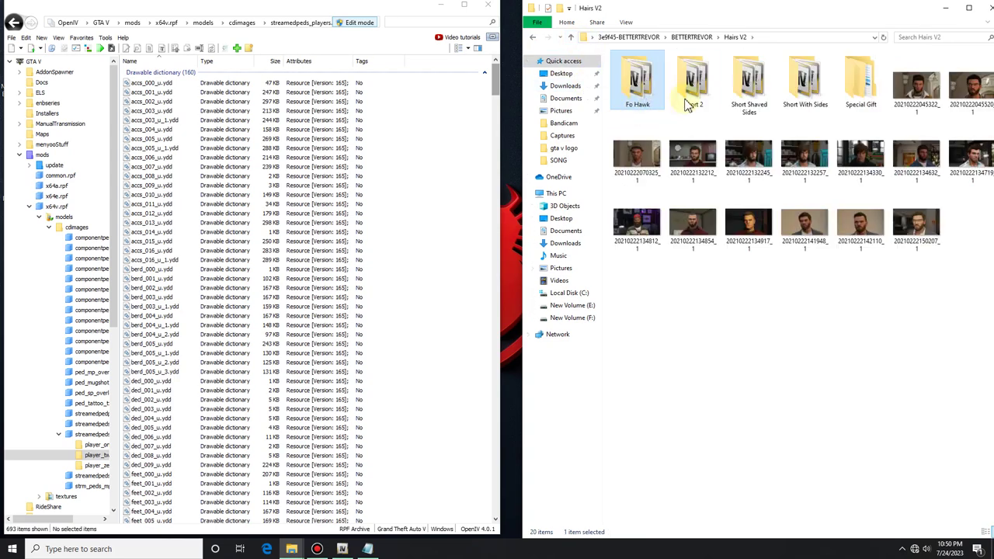
Add the hair_005 files from Short 2 and the hair_002 files from Short Shaved Sides to player_two.
double_click(693, 101)
left_click_drag(660, 206, 844, 89)
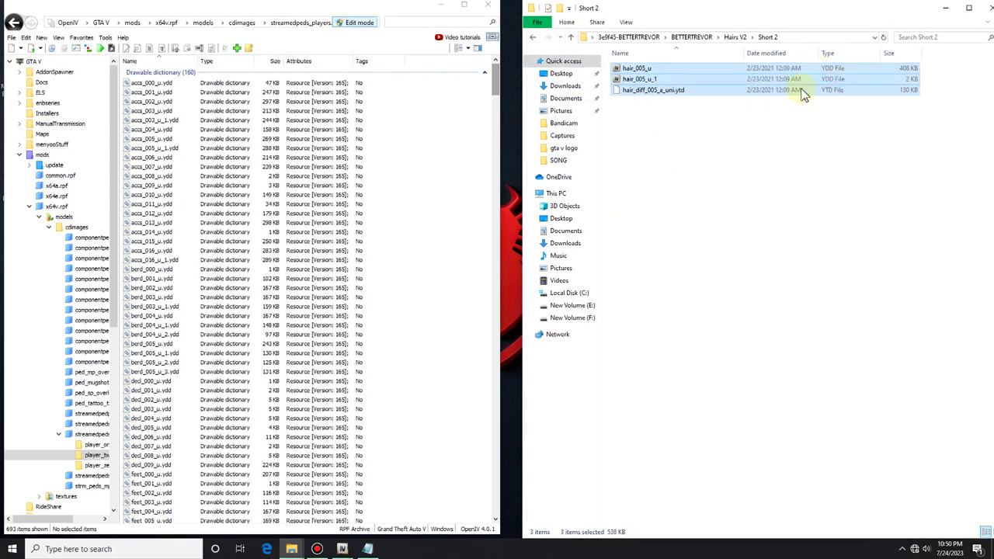
left_click(571, 36)
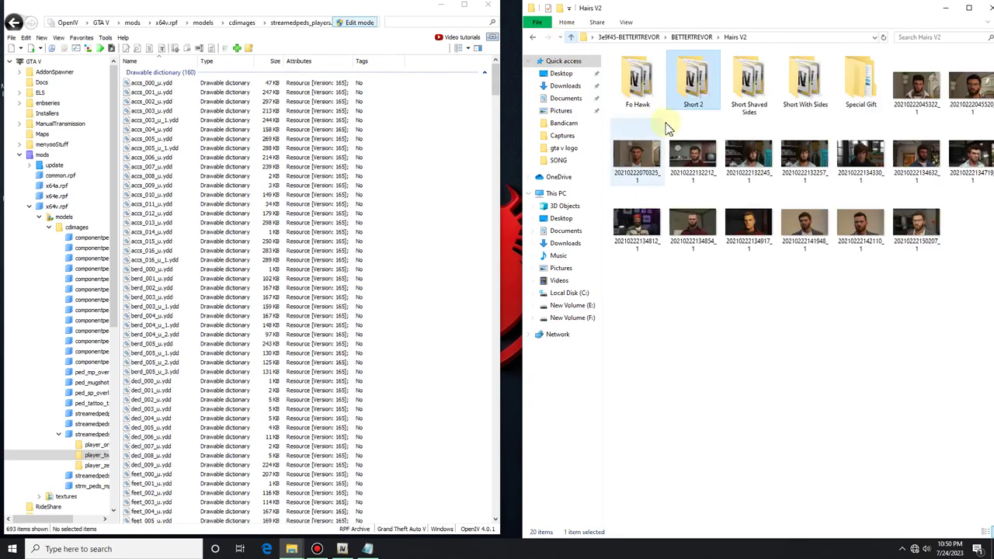
double_click(746, 124)
left_click_drag(614, 131, 767, 80)
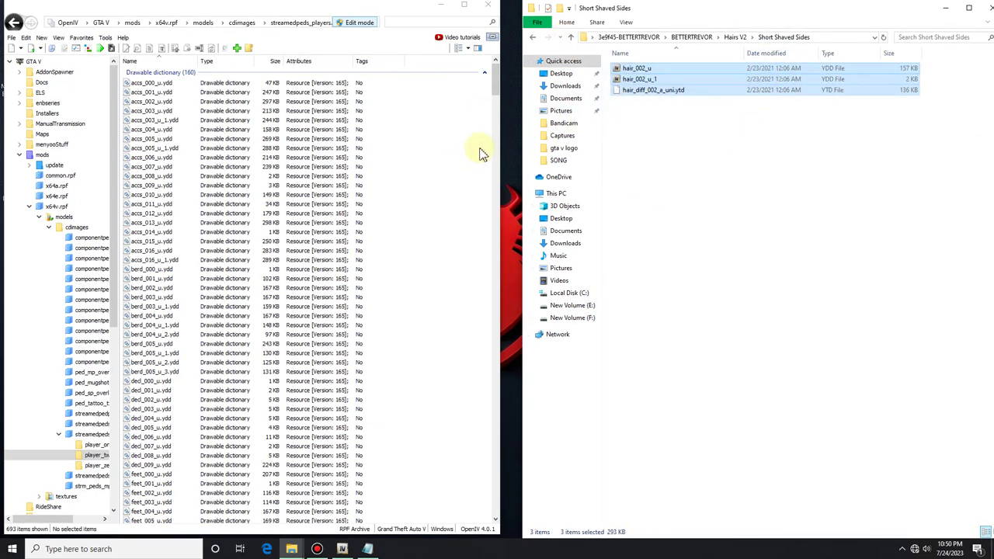
left_click(571, 36)
Add the hair_003 files from the Short With Sides folder to player_two and return to Hairs V2.
double_click(800, 92)
left_click_drag(606, 210, 795, 67)
left_click_drag(823, 78, 431, 210)
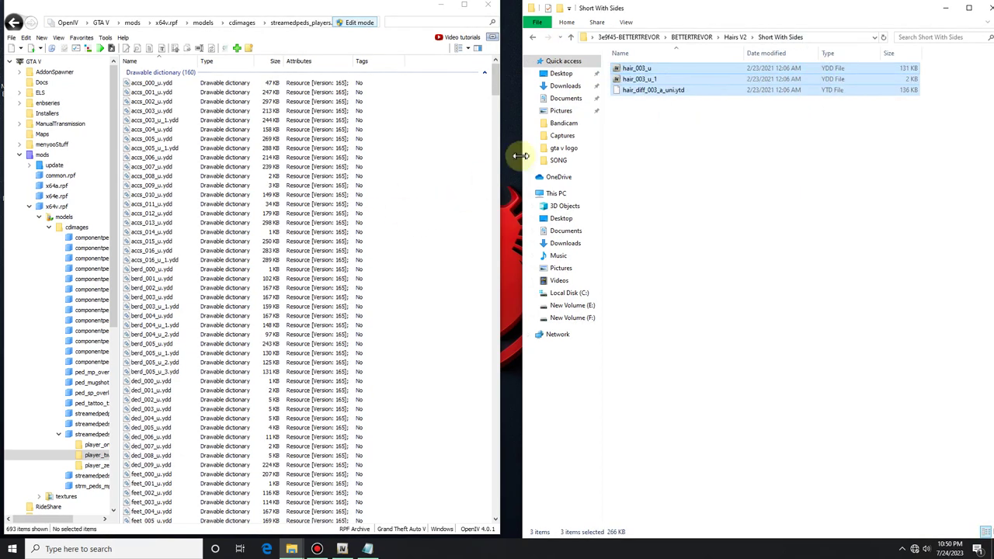
left_click(571, 38)
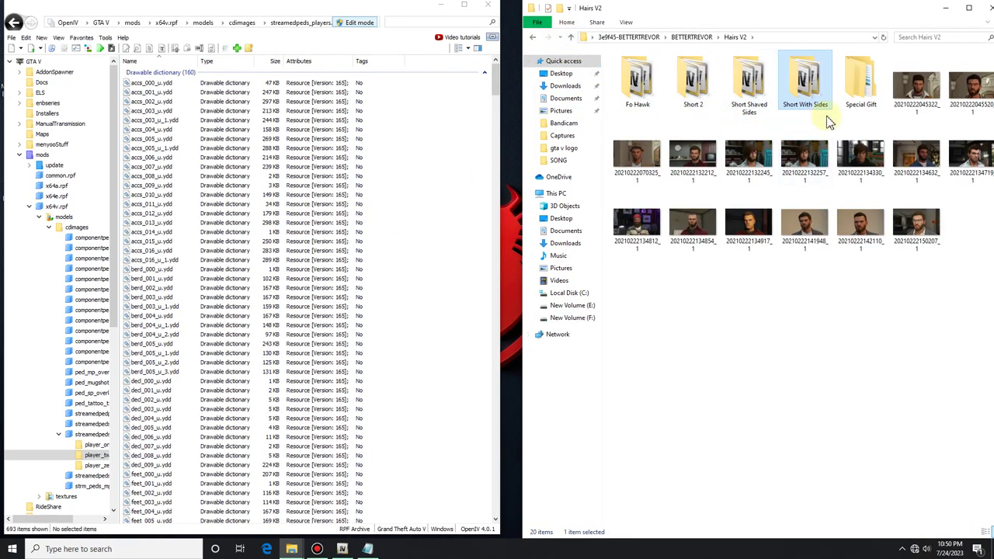
Add the hair_004 files from Special Gift's ROGUN HAIR RETEXTURED folder to player_two and return to Hairs V2.
double_click(851, 116)
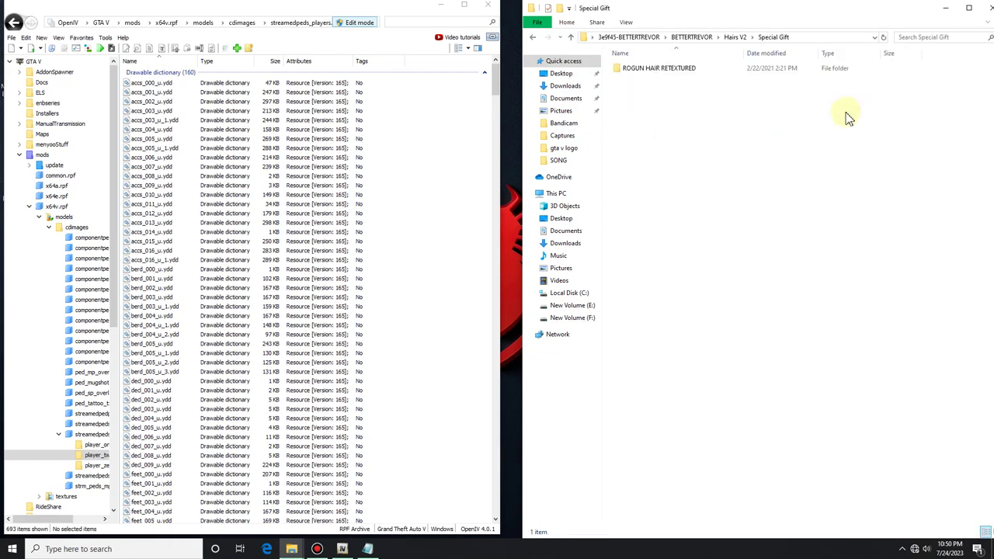
double_click(711, 72)
left_click_drag(775, 66, 845, 85)
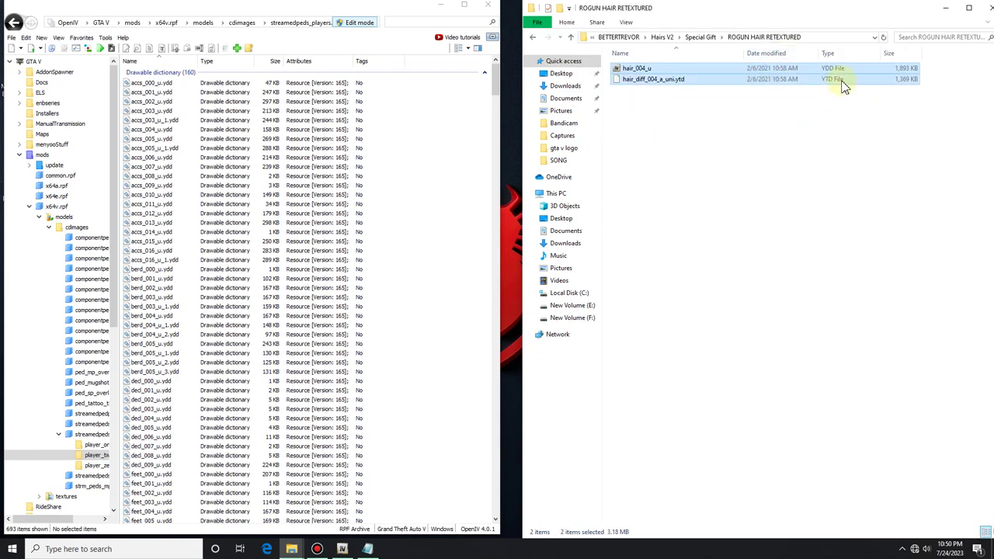
left_click(570, 39)
left_click(570, 39)
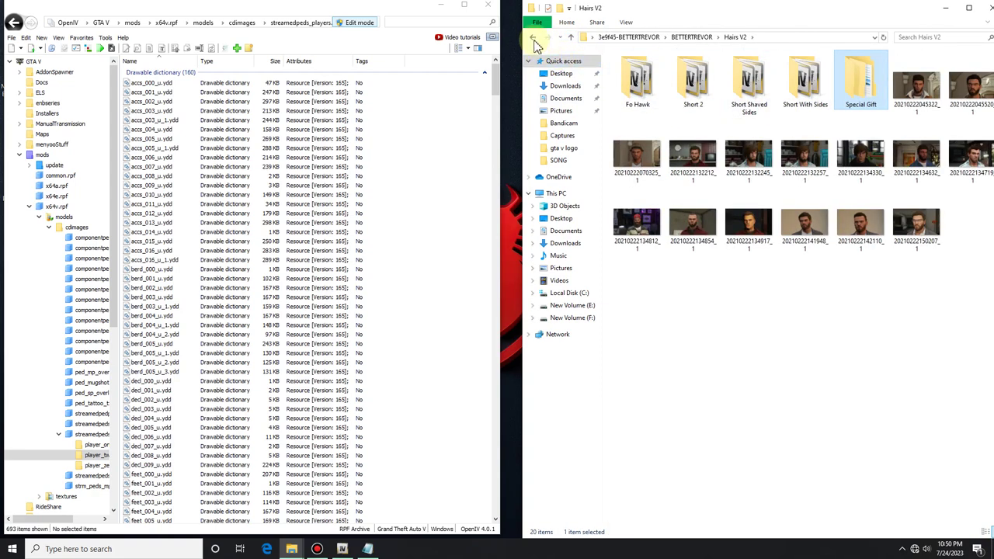
Return File Explorer from the Hairs V2 folders to the main BETTERTREVOR folder.
left_click(534, 38)
left_click(535, 44)
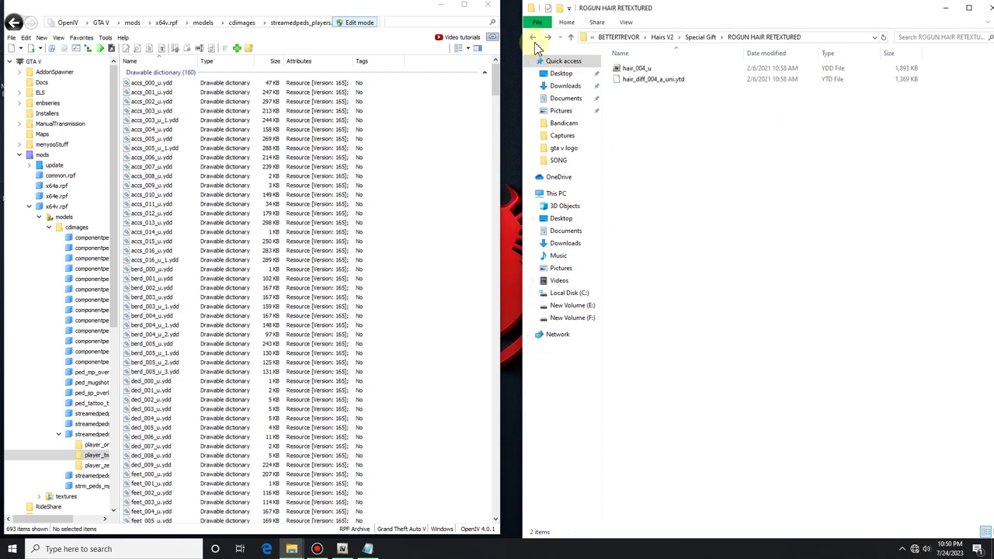
left_click(536, 44)
left_click(535, 44)
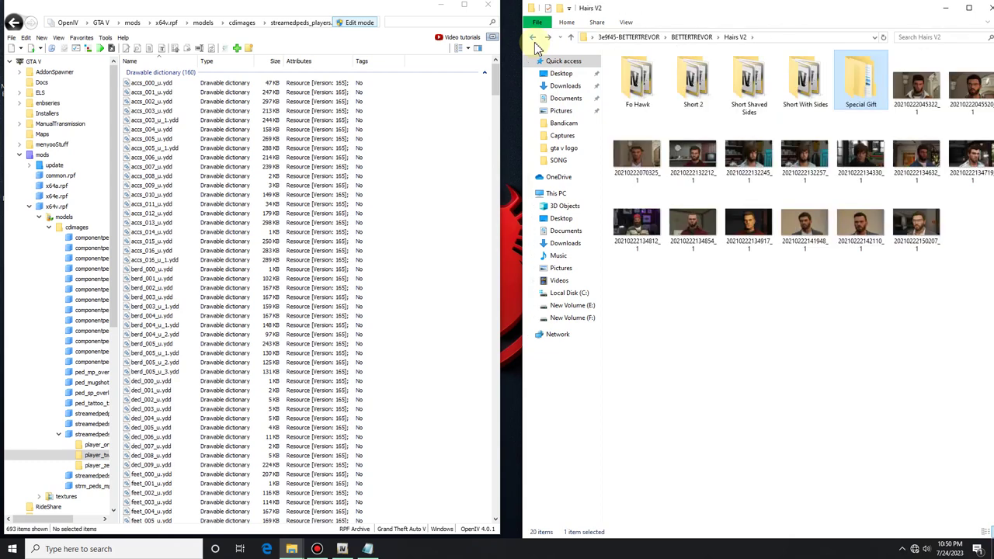
left_click(535, 45)
left_click(535, 44)
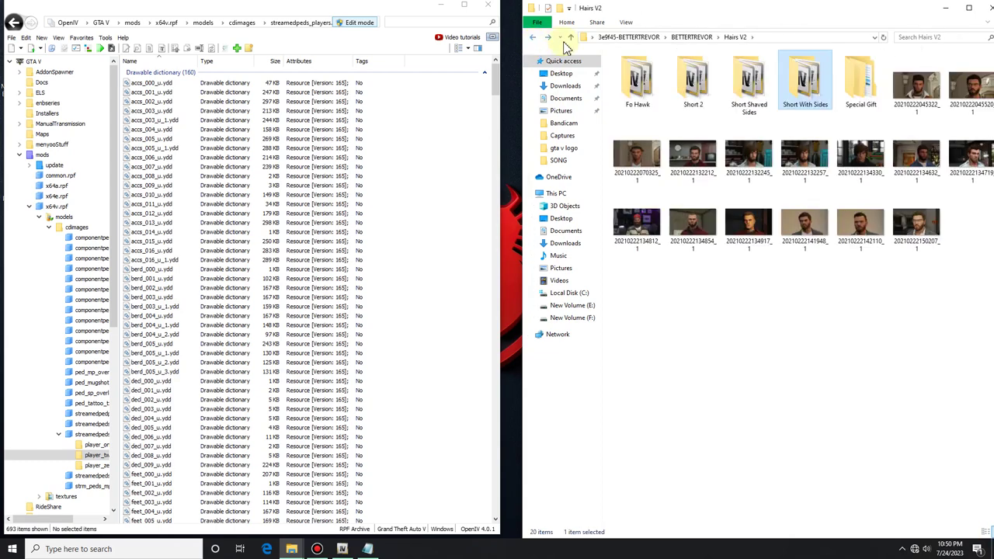
left_click(570, 38)
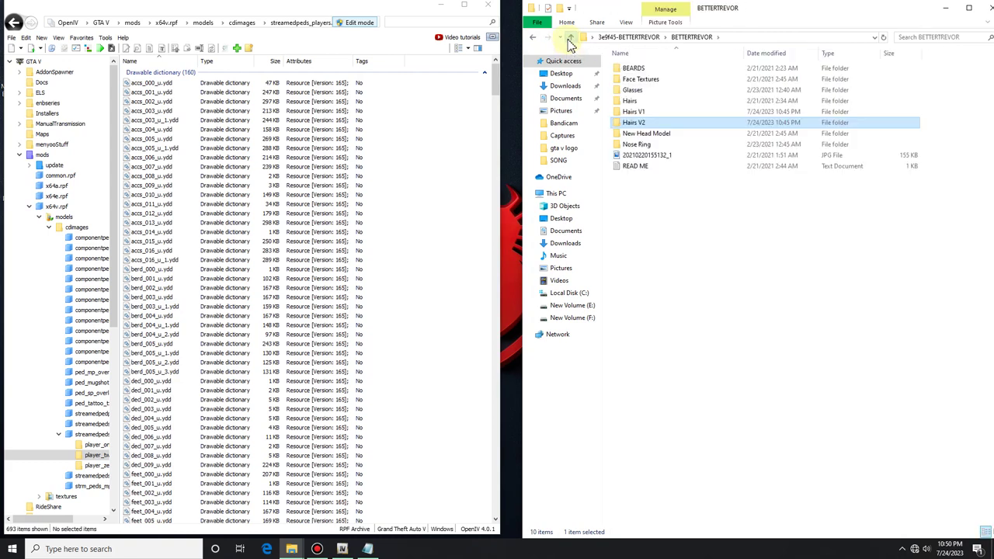
Add the hair_002 files from the ManBun folder in Hairs V1 to player_two, returning to Hairs V1.
double_click(690, 116)
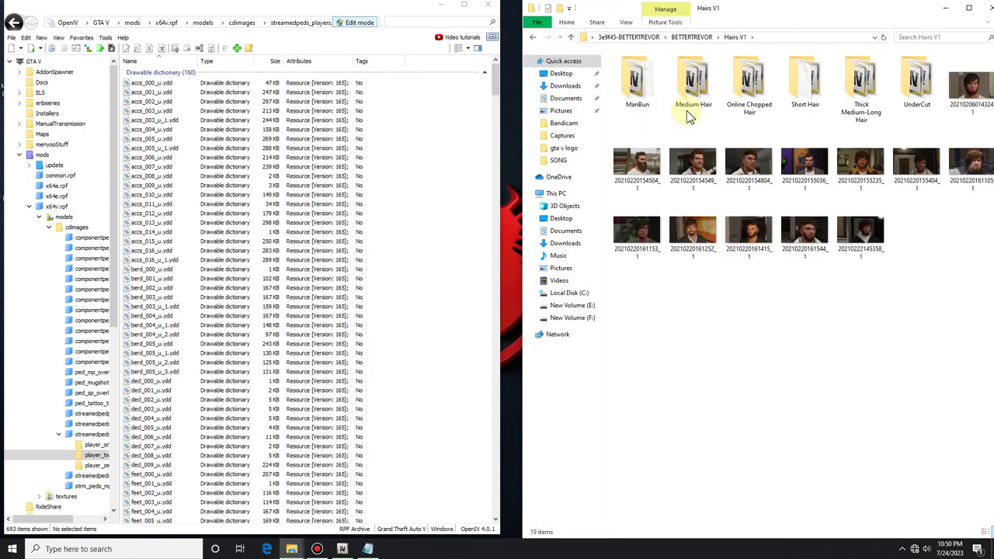
double_click(639, 109)
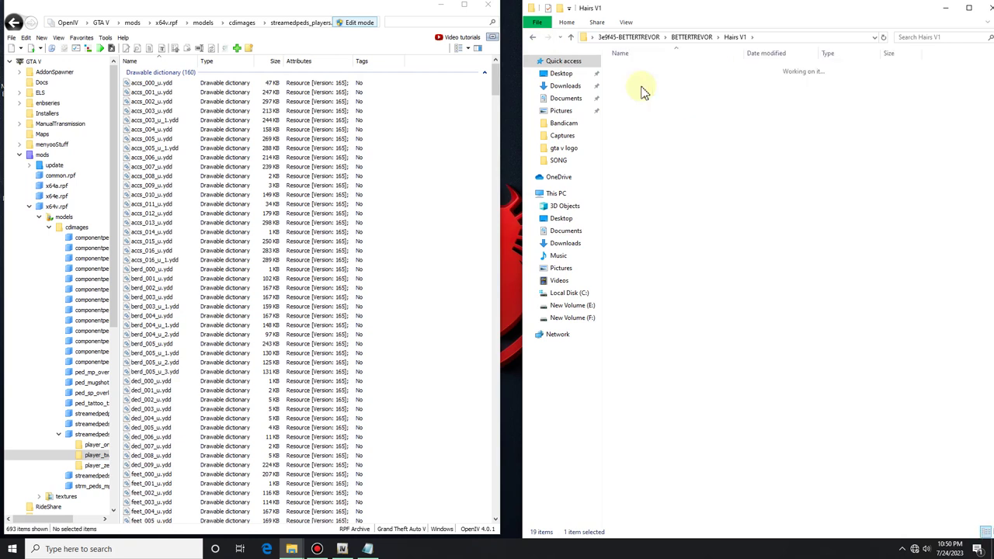
left_click_drag(642, 160, 358, 190)
left_click_drag(433, 184, 435, 185)
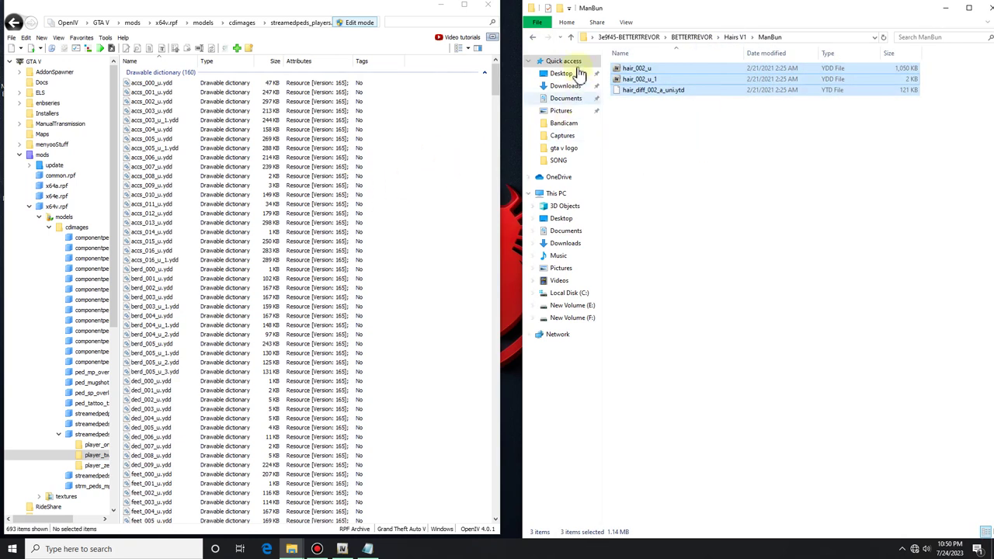
left_click(532, 37)
Add the hair_001 files from Medium Hair and the hair_000 files from Online Chopped Hair to player_two.
double_click(694, 81)
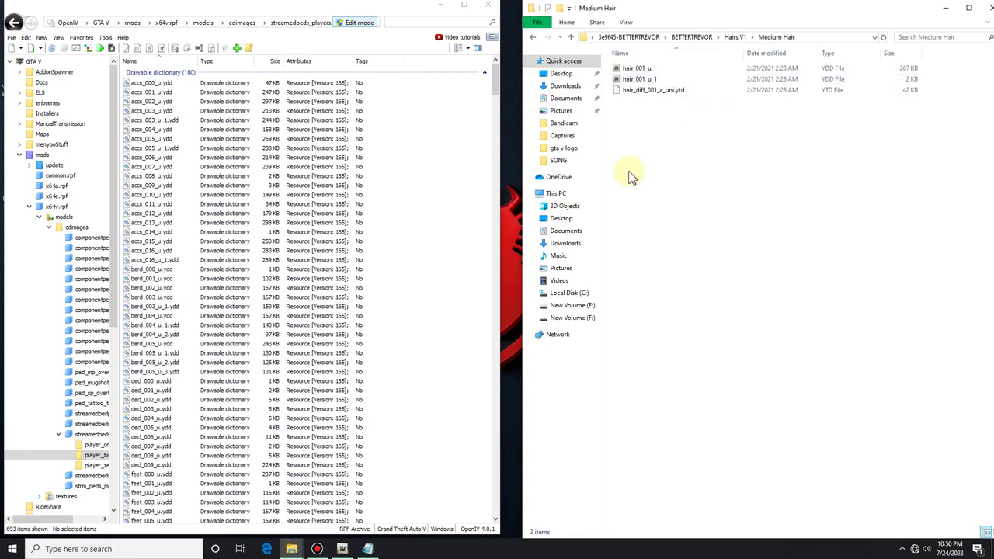
left_click_drag(736, 68, 734, 70)
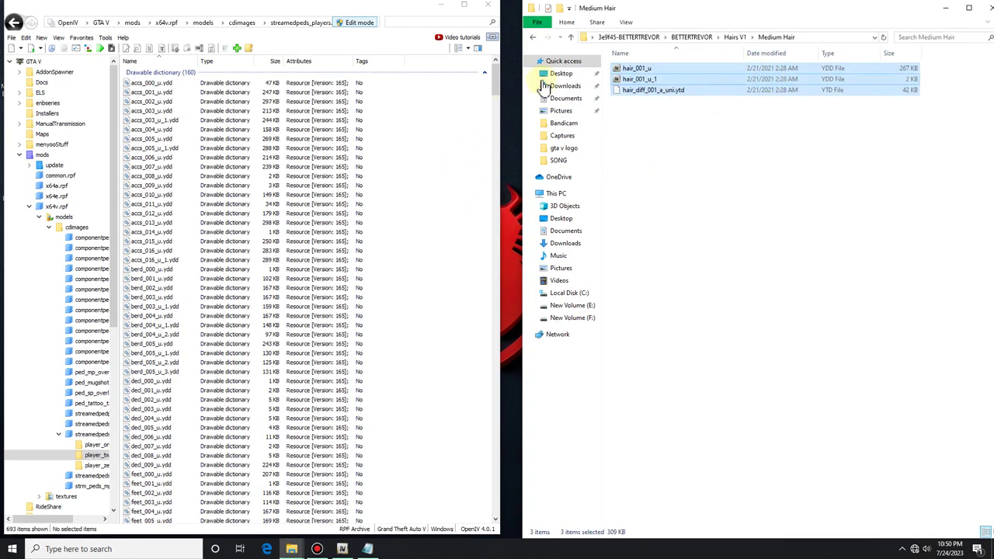
left_click(571, 37)
double_click(749, 86)
left_click_drag(626, 165, 459, 175)
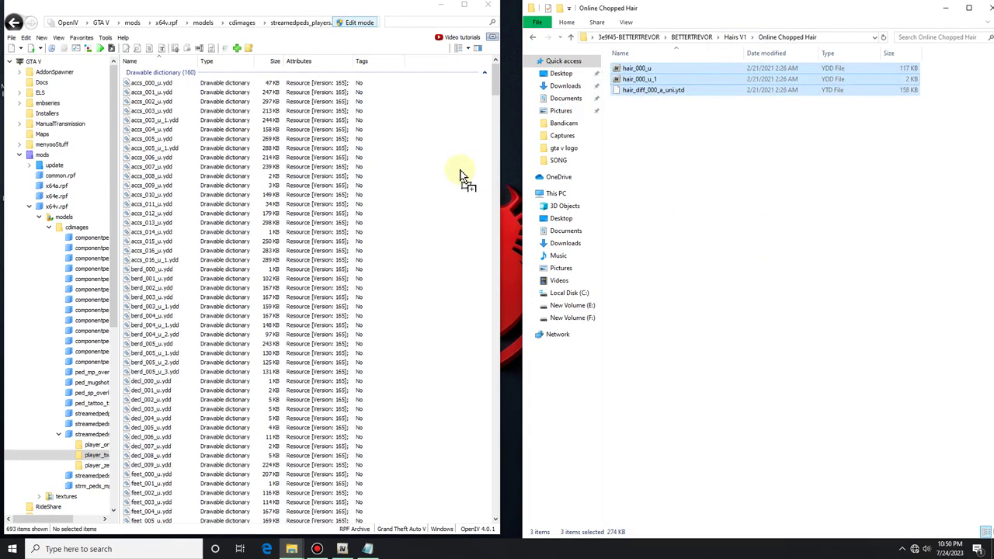
left_click(571, 39)
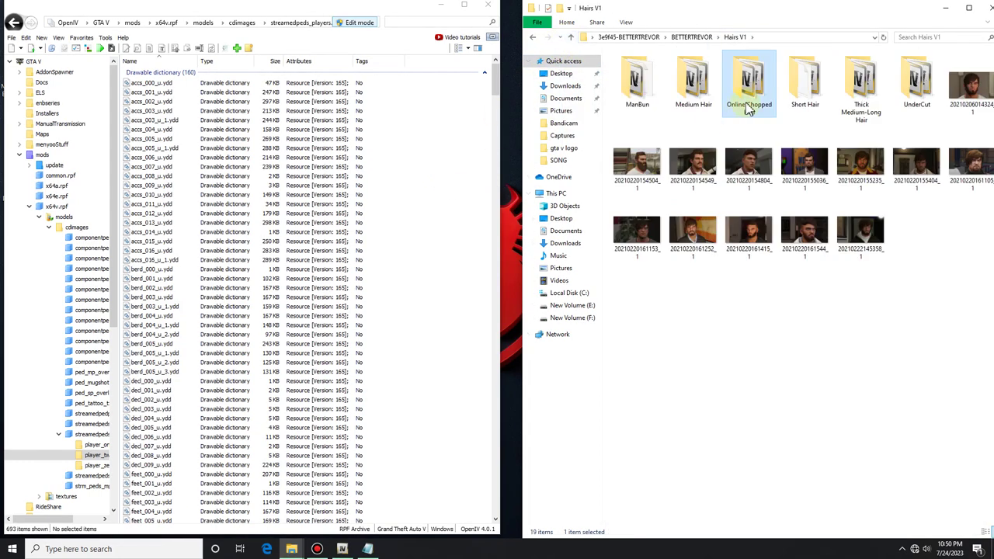
Add the hair_005 files from Short Hair and the hair_001 files from Thick Medium-Long Hair to player_two.
double_click(815, 98)
left_click_drag(651, 176, 767, 92)
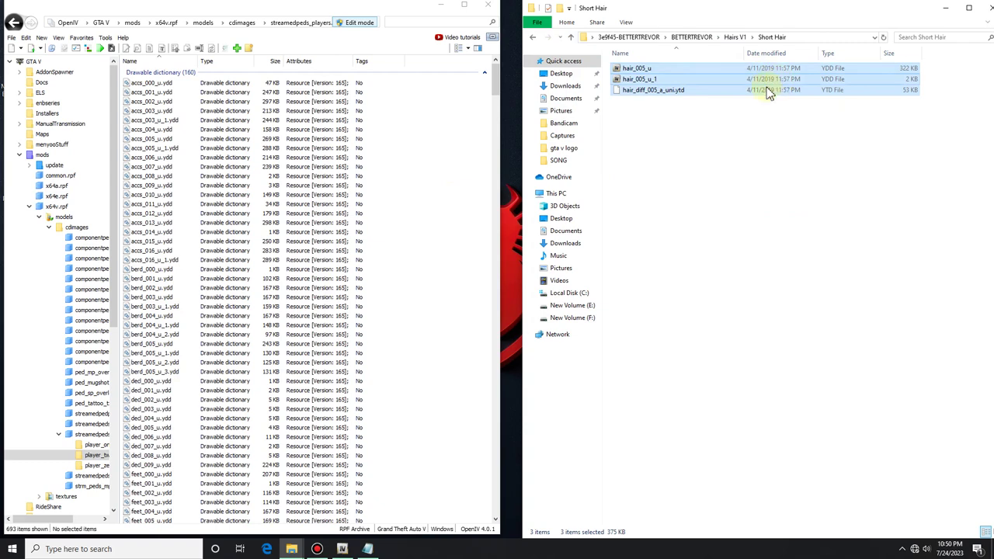
left_click(571, 39)
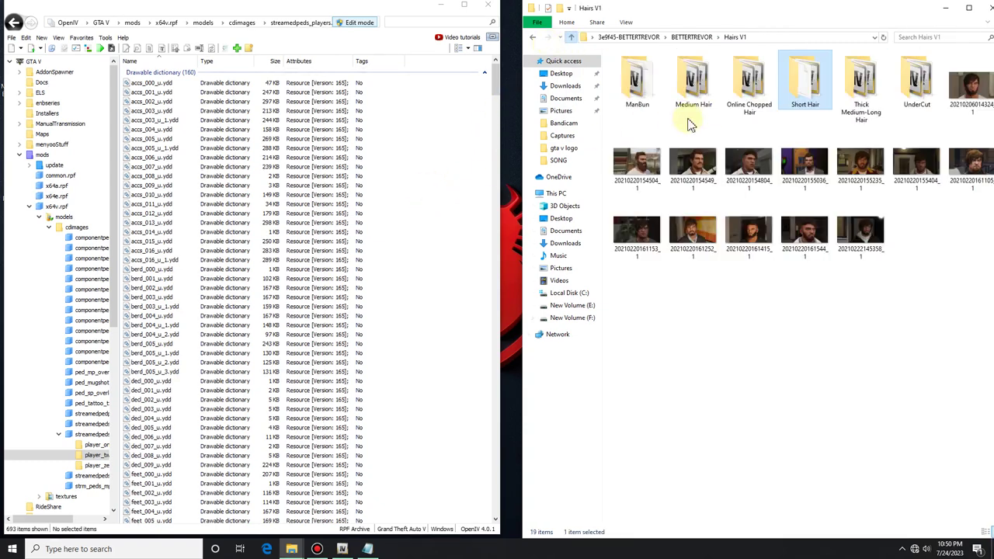
double_click(839, 113)
left_click_drag(728, 163, 360, 210)
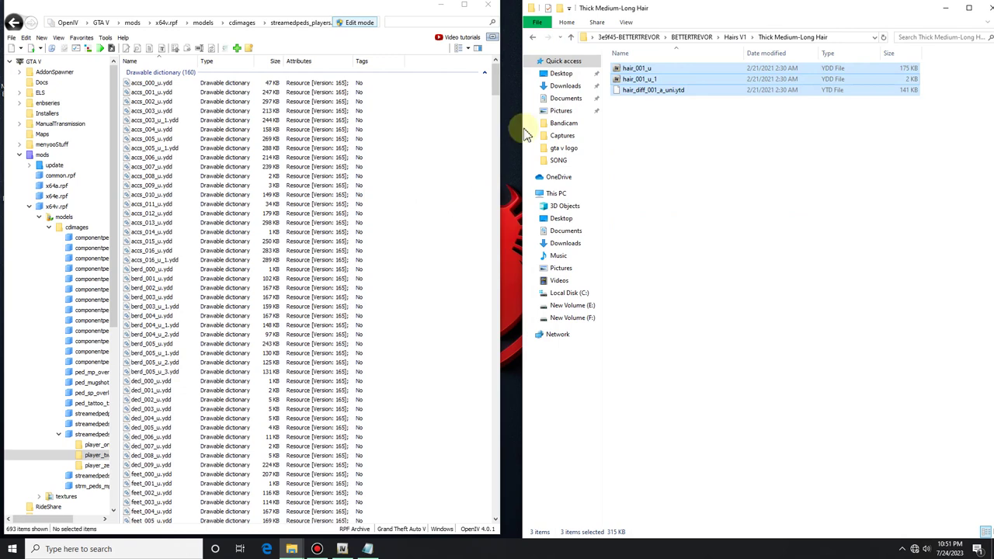
left_click(571, 40)
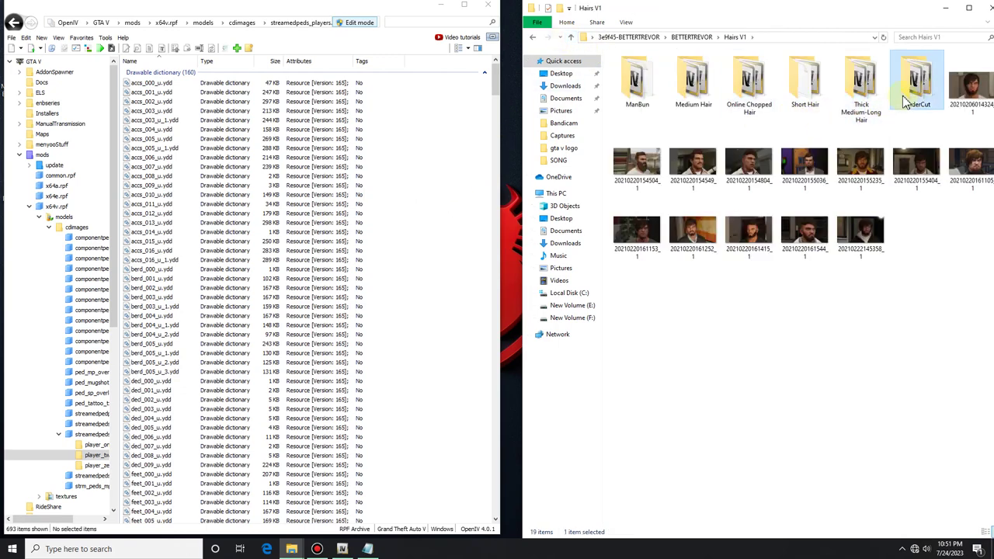
Add the hair_004 files from the UnderCut folder to player_two and return to the BETTERTREVOR folder.
double_click(914, 89)
left_click_drag(717, 185, 446, 183)
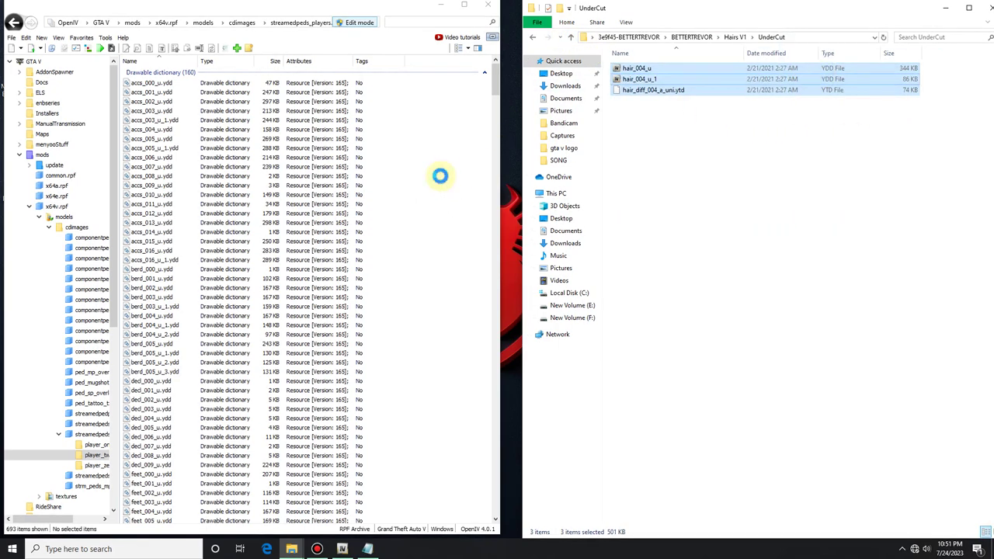
left_click(571, 38)
left_click(571, 38)
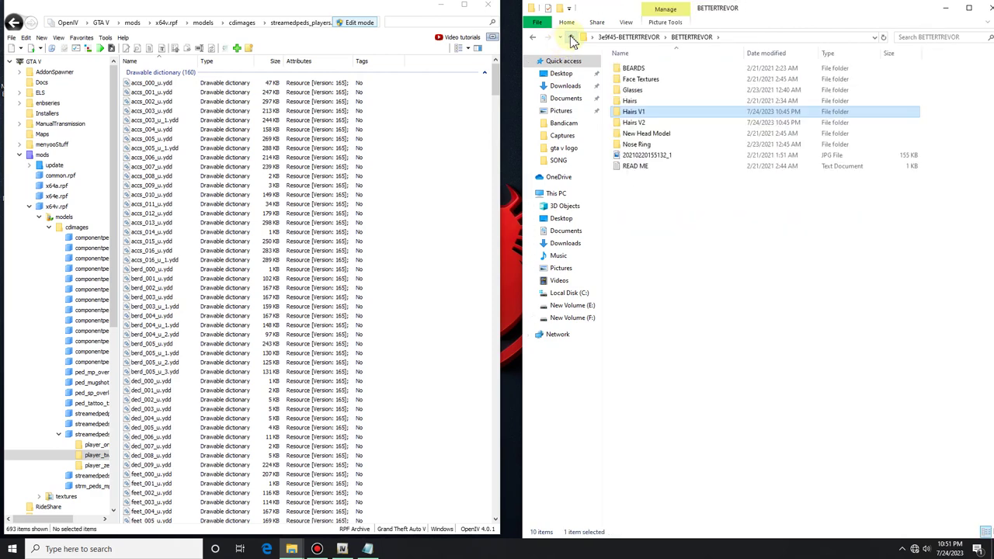
Move the File Explorer window fully into view and add the accs_009 files from the Nose Ring folder to player_two.
left_click_drag(692, 15, 667, 26)
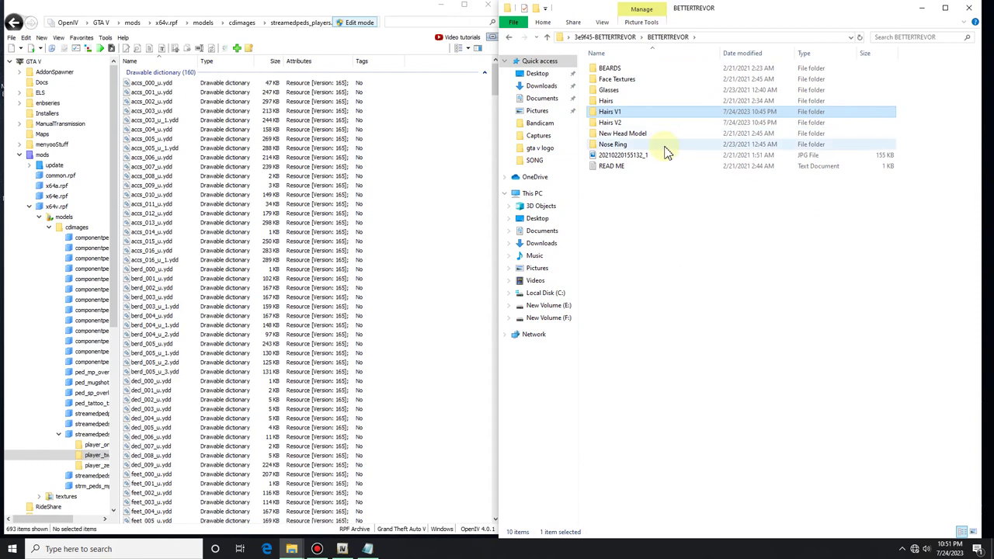
double_click(658, 146)
left_click_drag(642, 228, 416, 264)
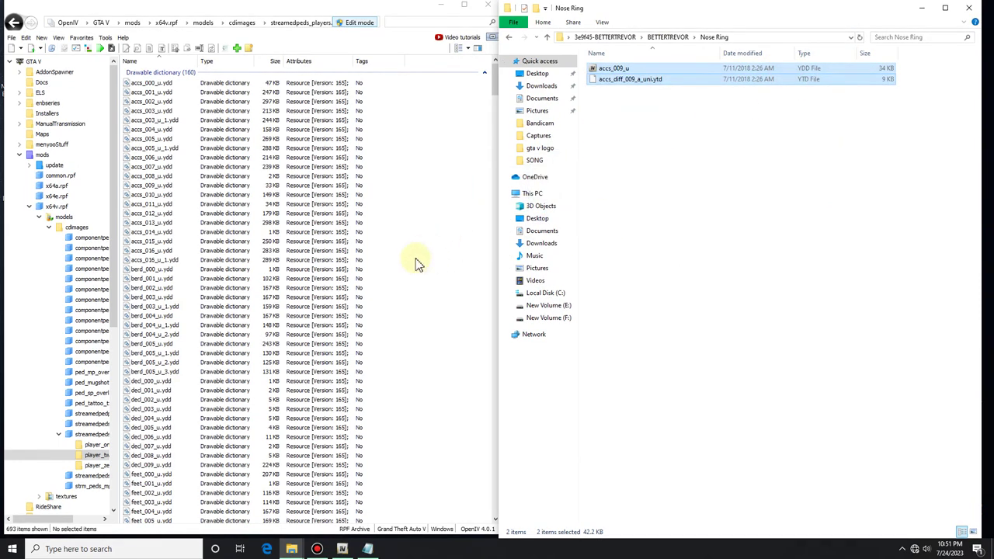
left_click(547, 39)
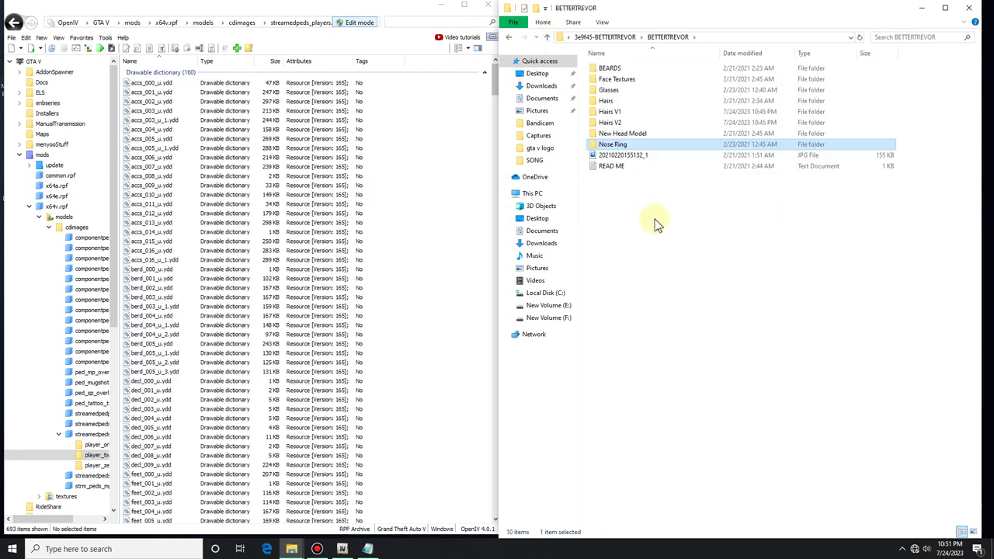
Open the New Head Model folder and check the READ ME for the path where the head files belong.
left_click(661, 137)
double_click(661, 136)
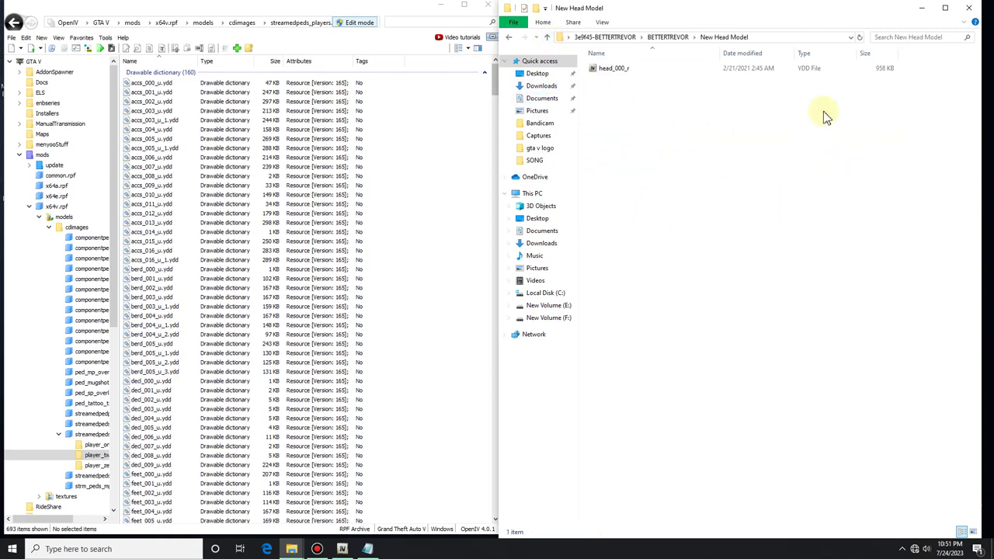
left_click(369, 550)
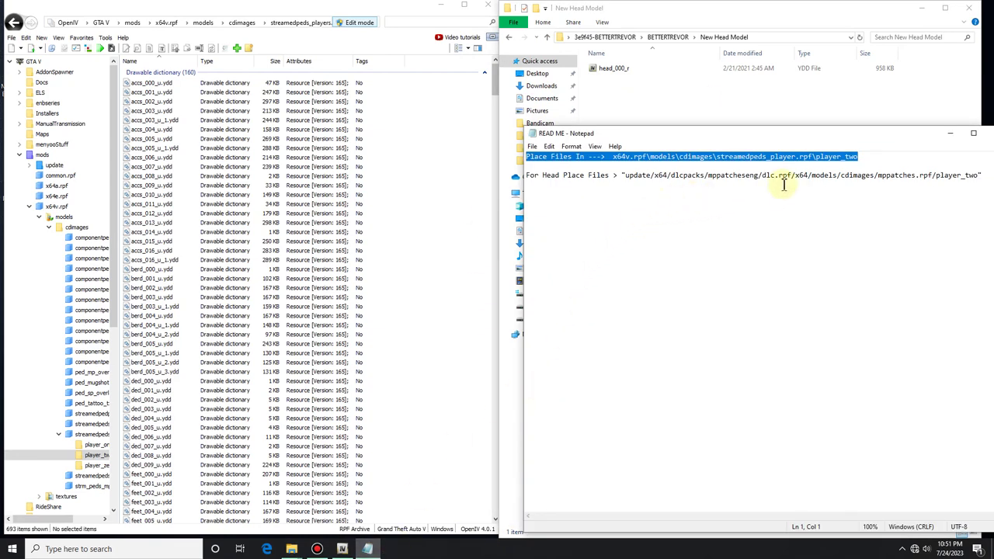
Go back from the player_two folder through x64v.rpf and mods to the GTA V root folder.
left_click(13, 23)
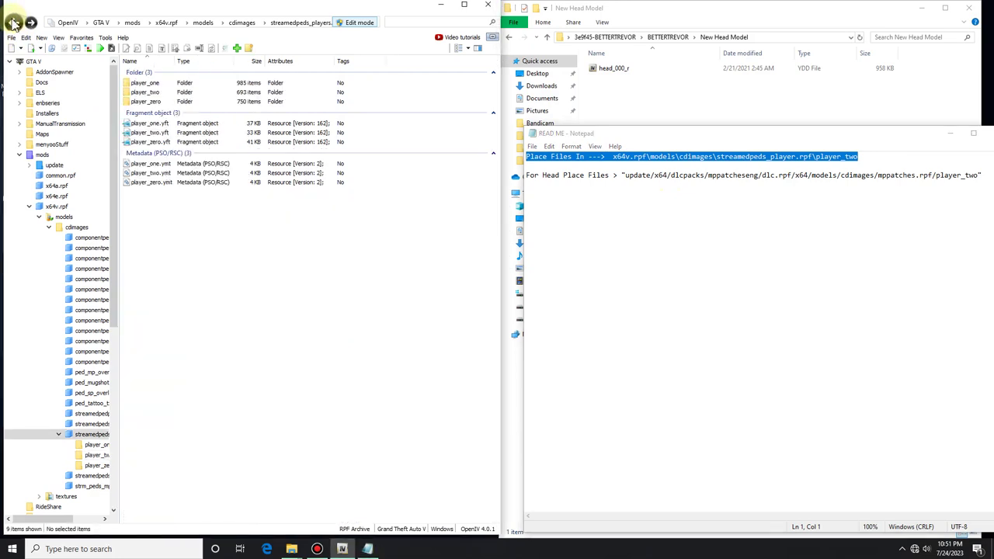
left_click(13, 23)
left_click(13, 24)
left_click(14, 23)
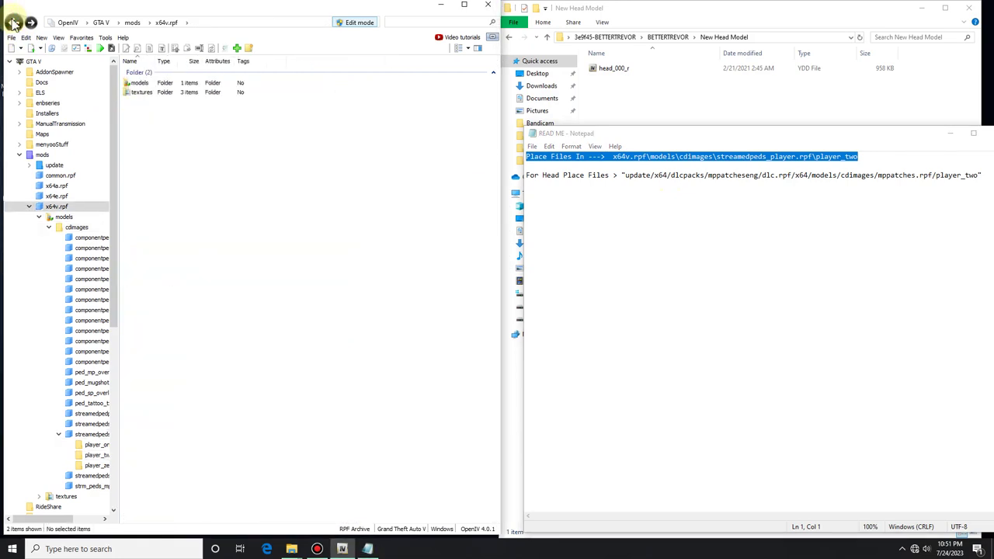
left_click(13, 23)
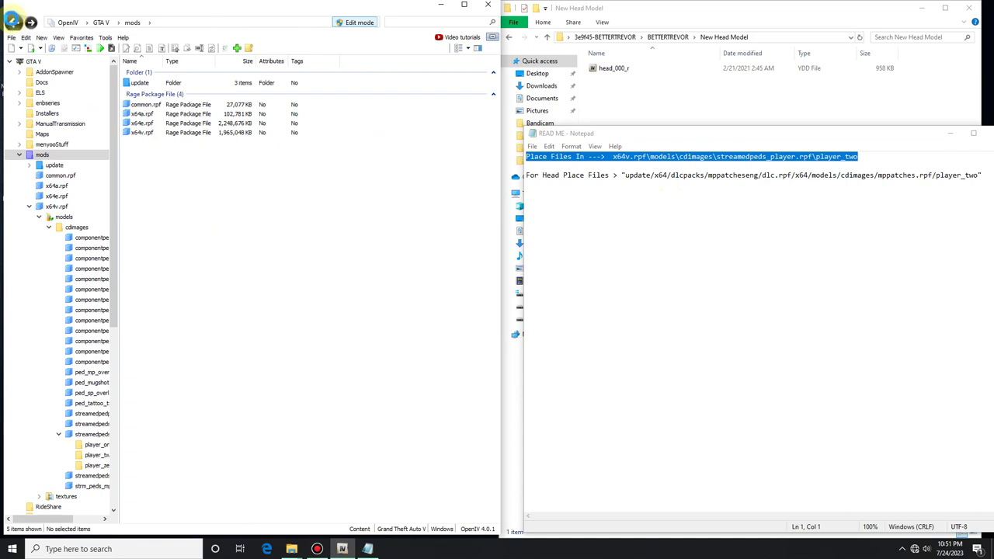
left_click(13, 23)
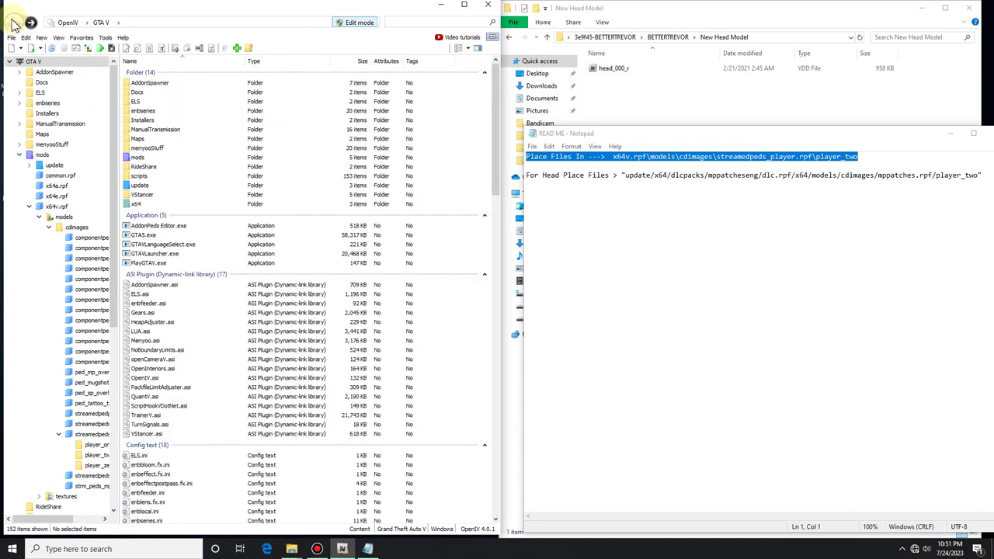
Open the mods folder and go through update and x64 into dlcpacks.
double_click(151, 159)
left_click(187, 84)
double_click(188, 86)
left_click(195, 84)
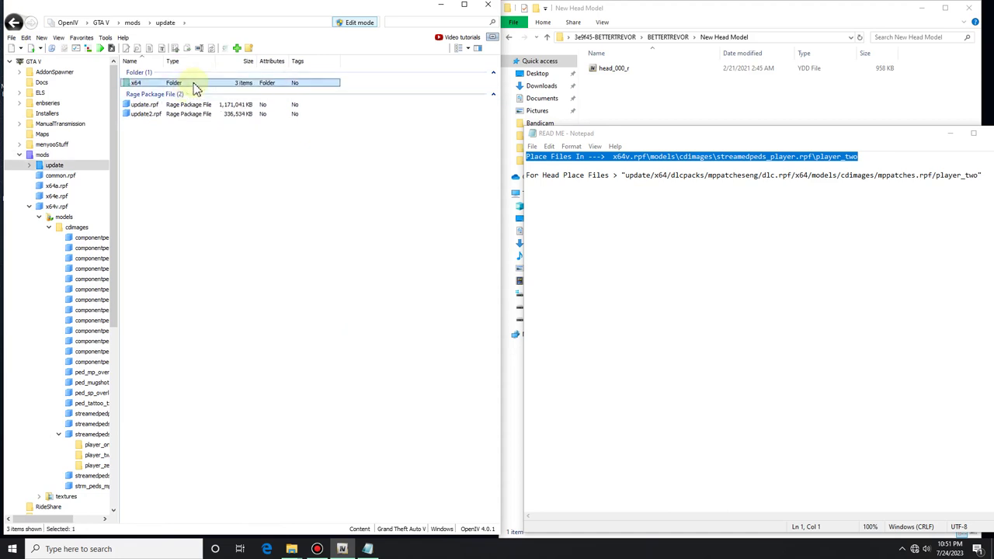
double_click(195, 83)
double_click(196, 93)
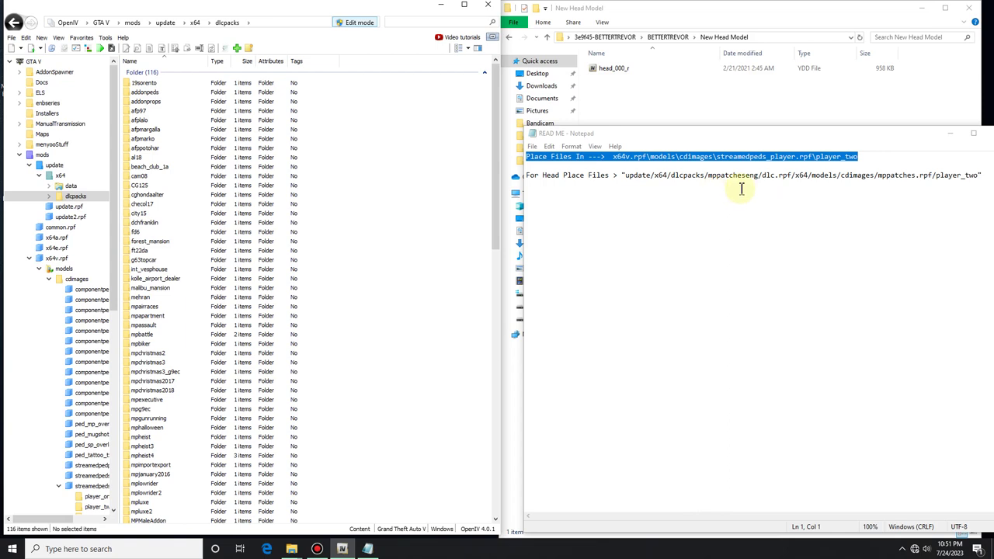
Check the READ ME for the name of the dlcpacks subfolder in the head file path.
left_click(709, 176)
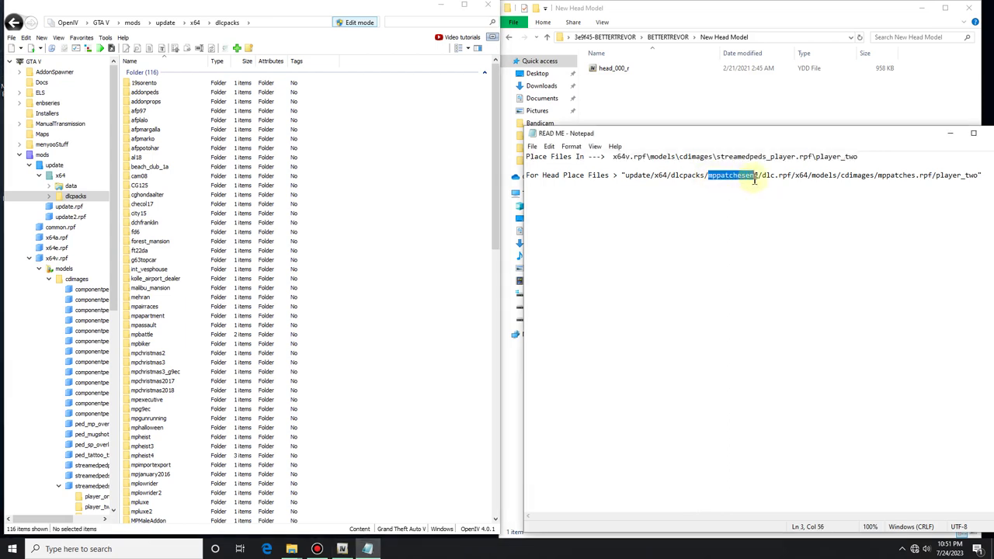
left_click_drag(767, 180, 744, 184)
left_click(753, 216)
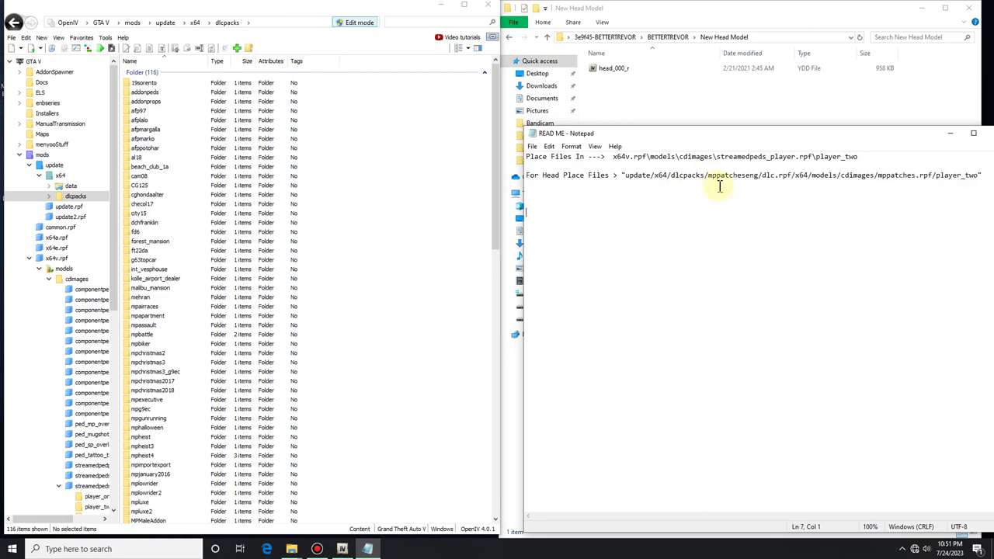
left_click_drag(750, 180, 736, 184)
left_click(732, 205)
double_click(738, 177)
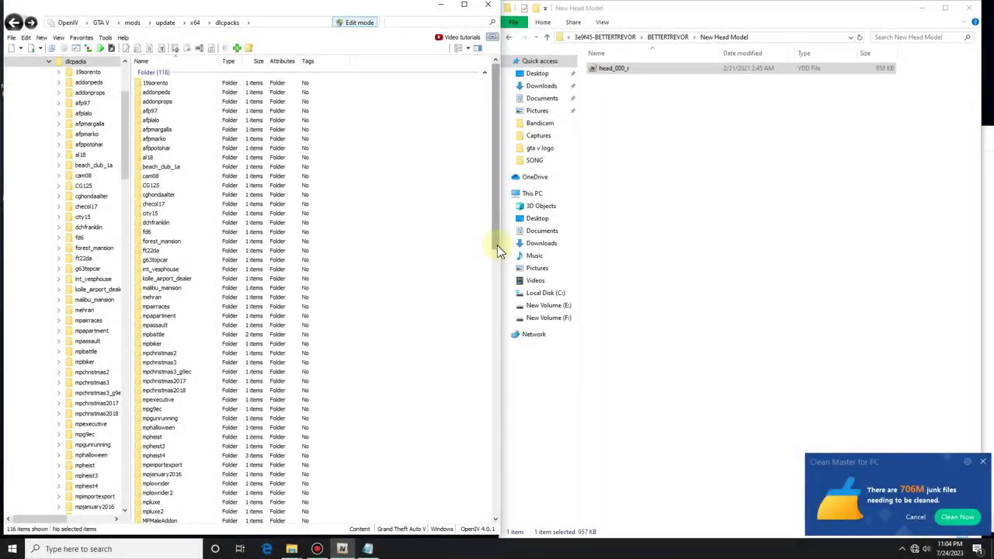
Find the mppatchesng folder in dlcpacks and open its dlc.rpf archive down to x64.
left_click_drag(498, 252, 498, 282)
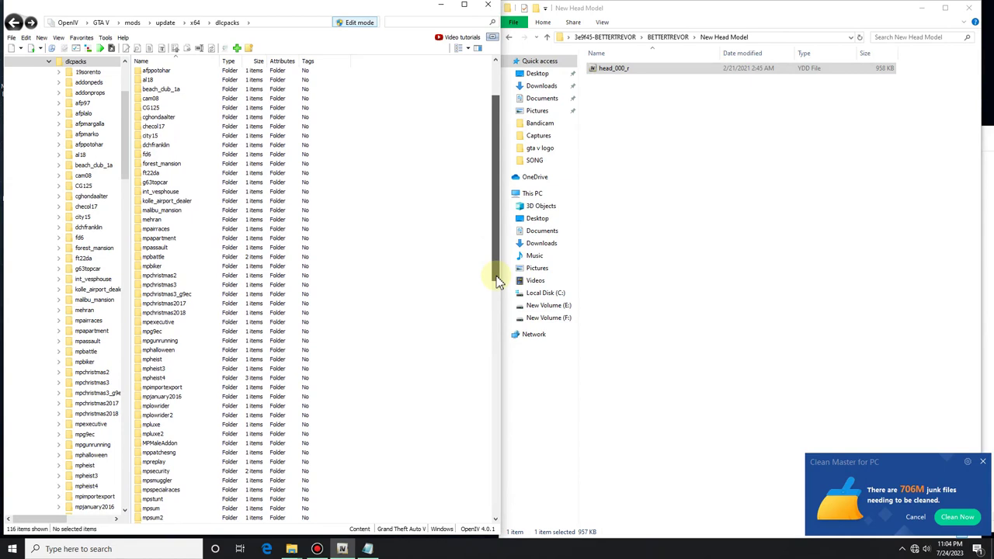
left_click_drag(498, 281, 499, 286)
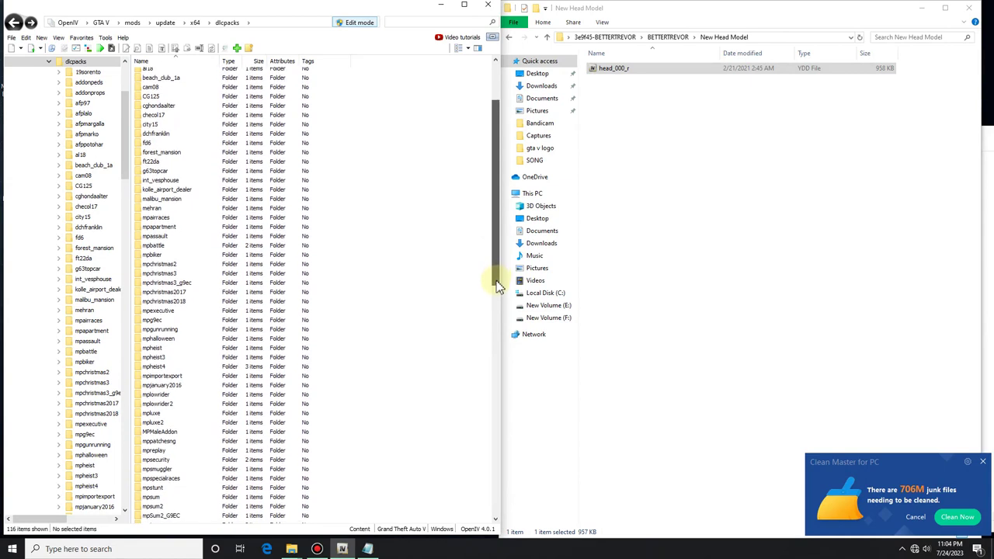
left_click(184, 439)
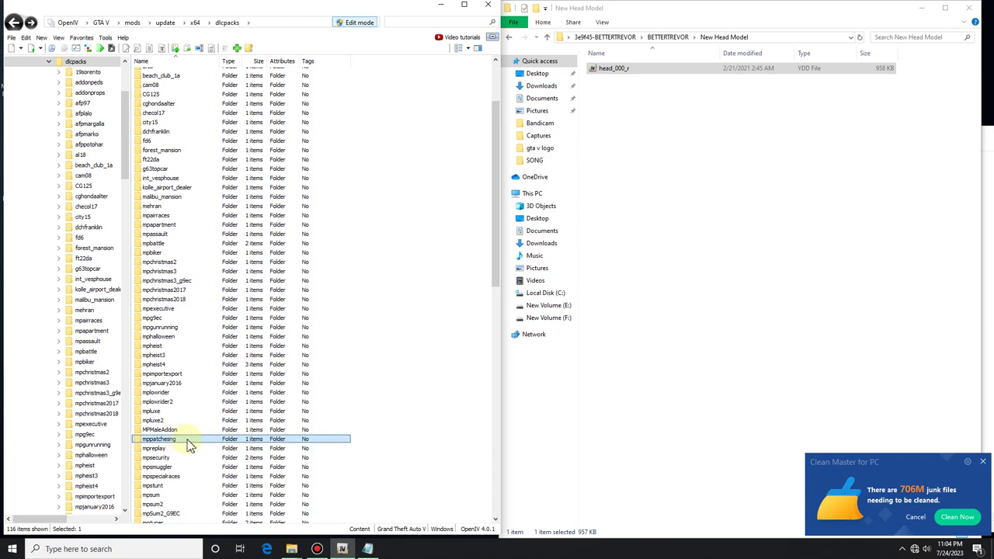
double_click(183, 440)
double_click(219, 83)
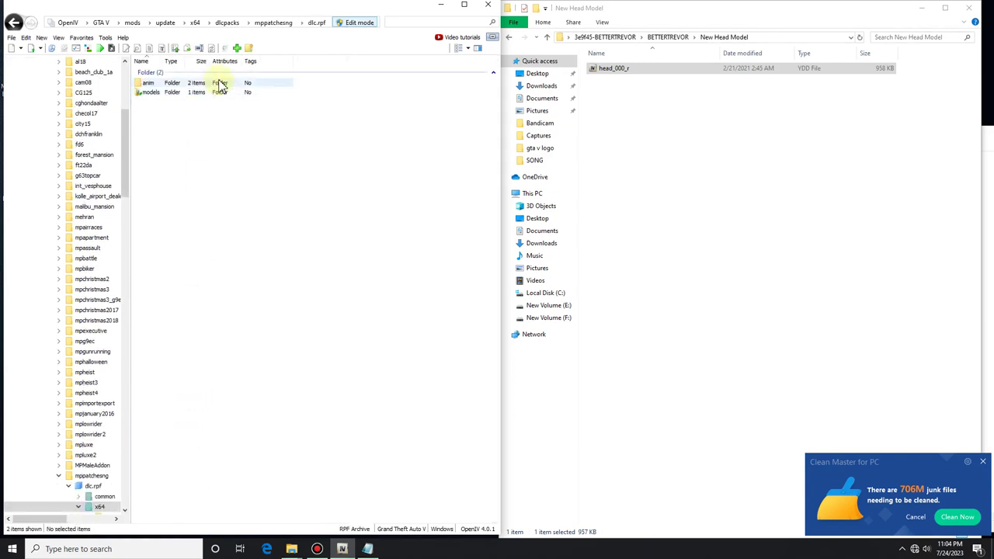
Go through models, cdimages and mppatches.rpf into player_two and add the head_000_r file from New Head Model.
double_click(223, 93)
double_click(220, 84)
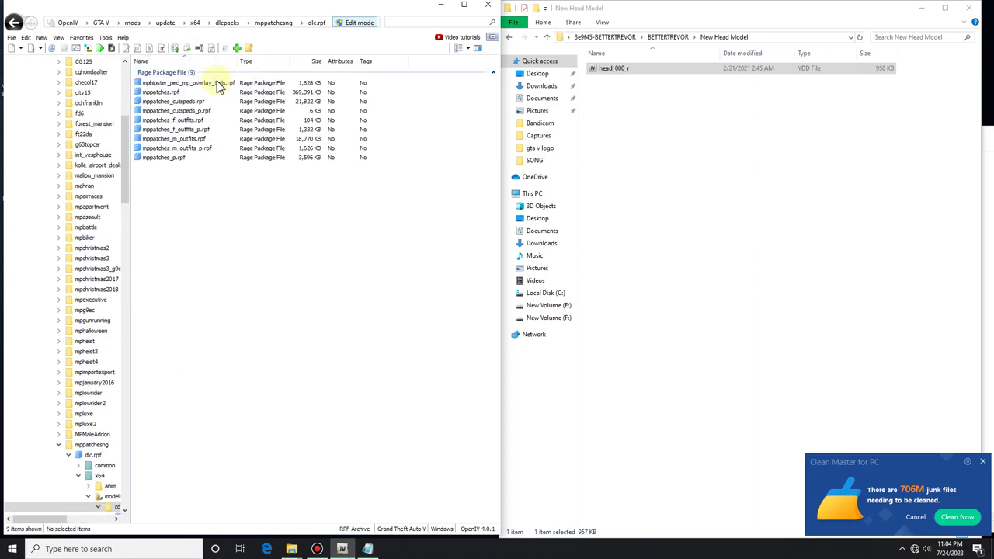
double_click(216, 92)
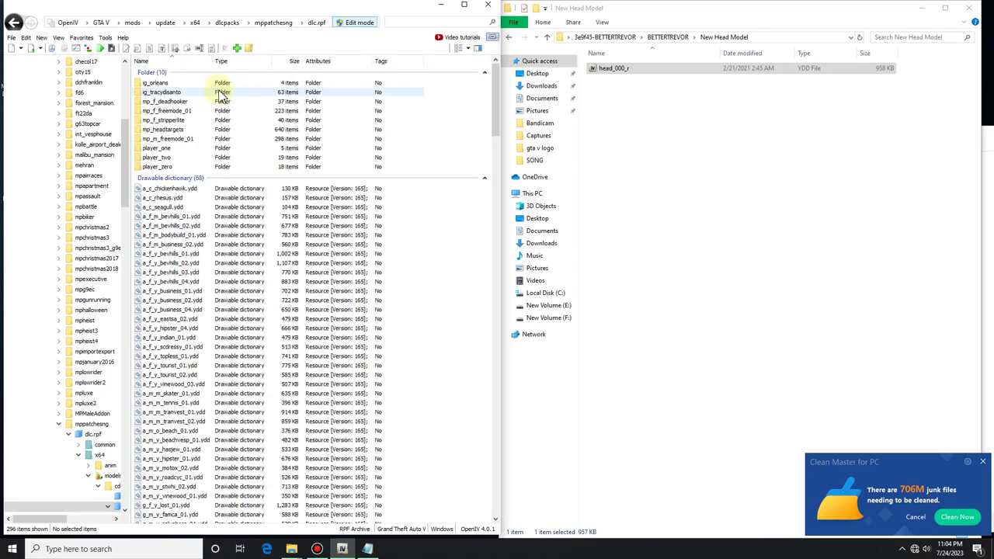
double_click(183, 158)
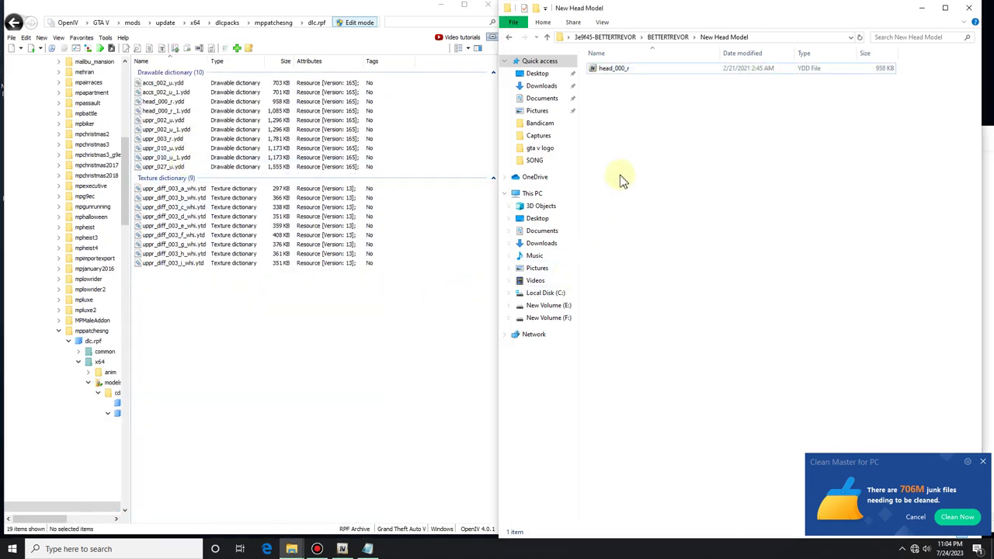
left_click(621, 70)
left_click_drag(663, 72, 469, 283)
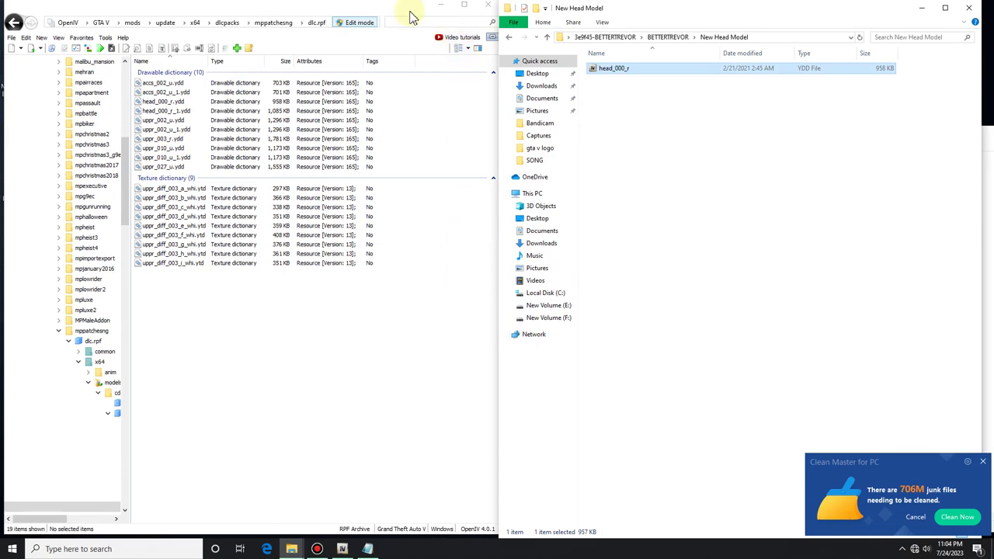
Close OpenIV and the New Head Model folder window.
left_click(441, 5)
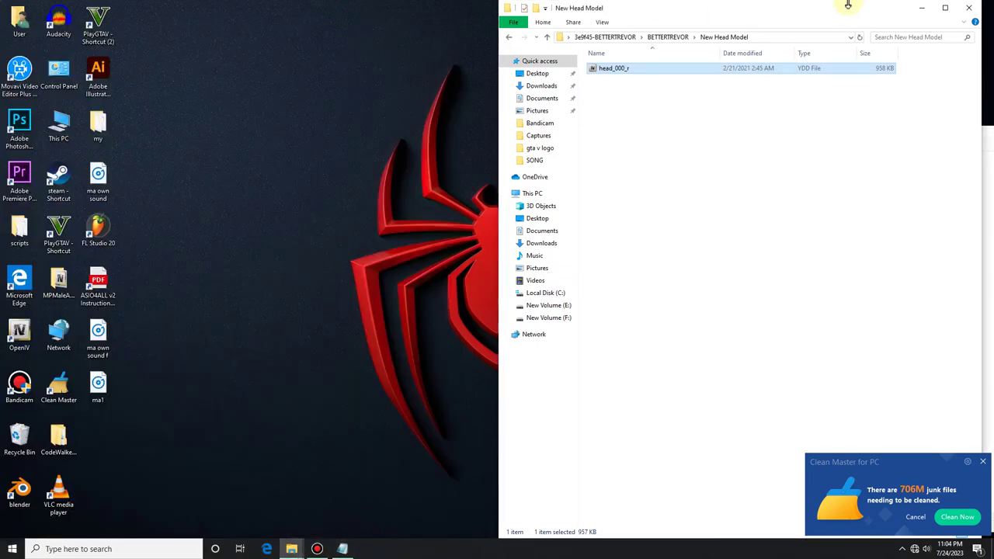
key("super+Left")
left_click(758, 9)
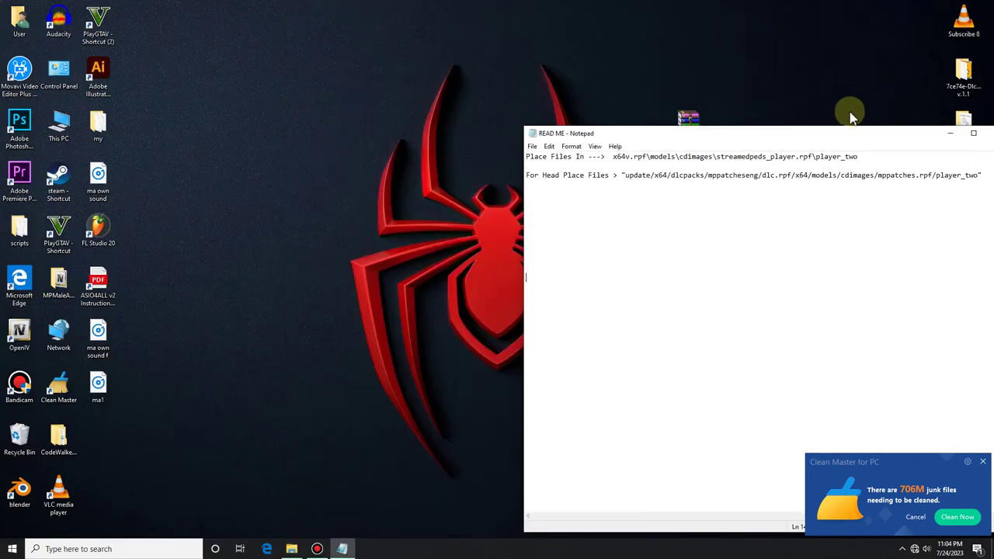
Highlight the head files path in the READ ME, close the file and refresh the desktop.
left_click_drag(851, 136, 707, 133)
left_click_drag(479, 172, 841, 183)
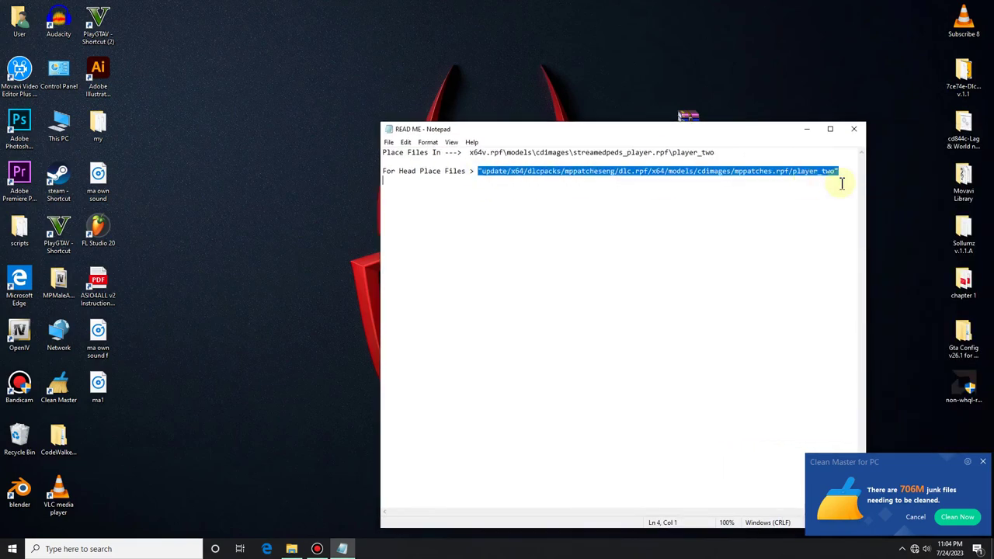
left_click(854, 131)
right_click(429, 204)
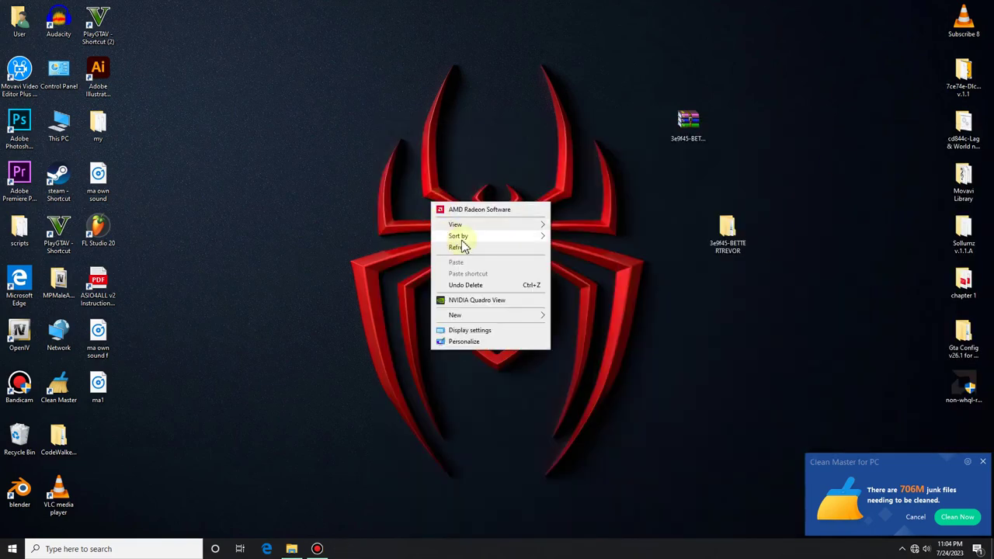
left_click(471, 249)
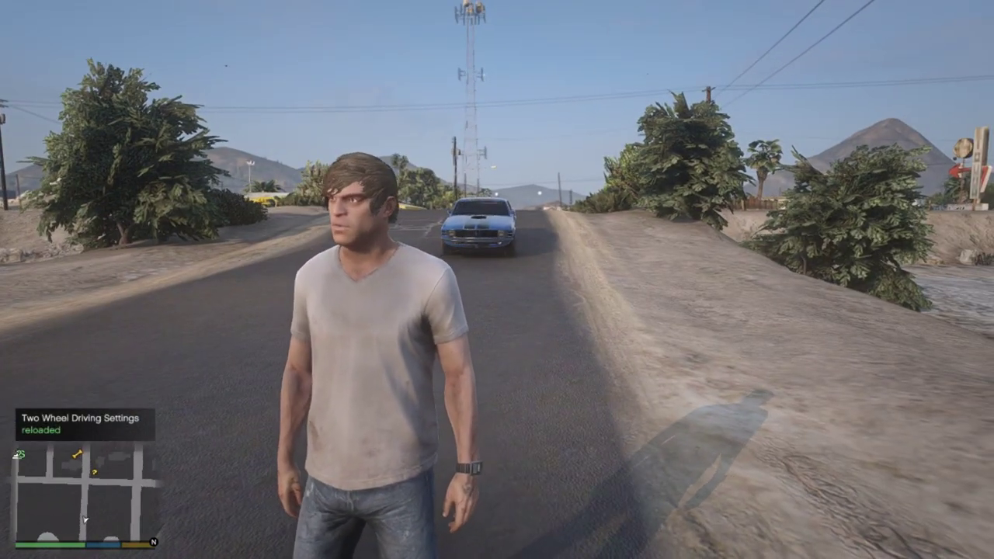
In GTA V, open the Menyoo trainer and go to the Wardrobe under Player Options.
key("F8")
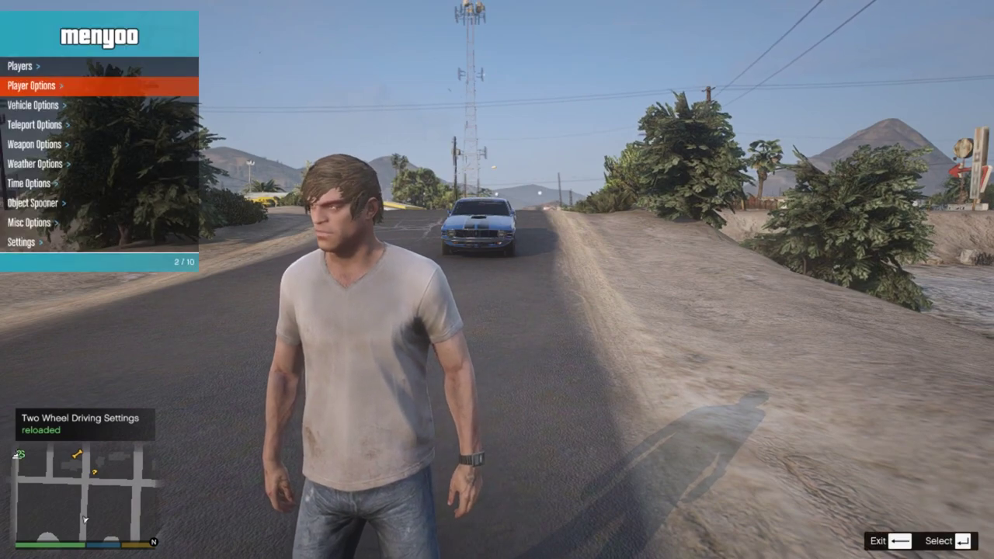
key("Up")
key("Return")
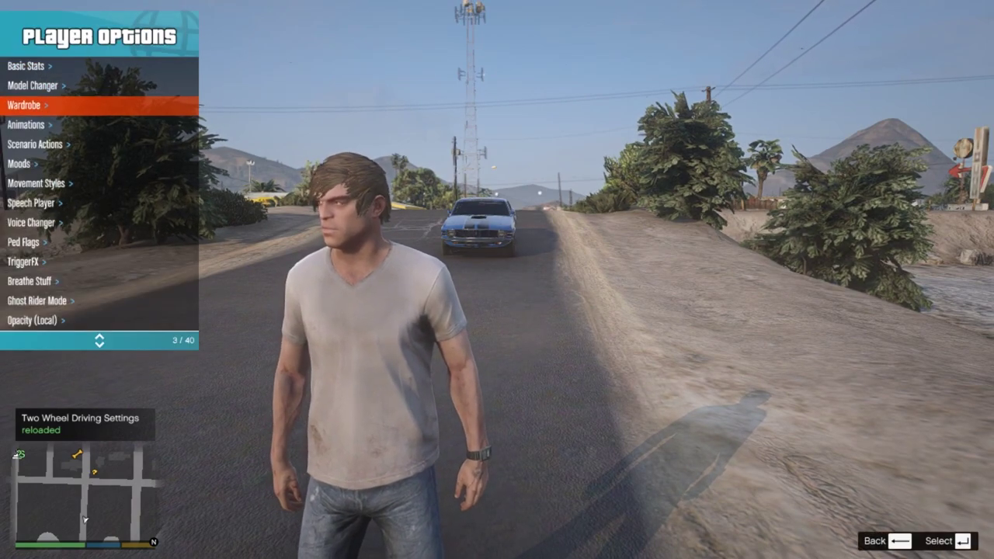
key("Return")
key("Return")
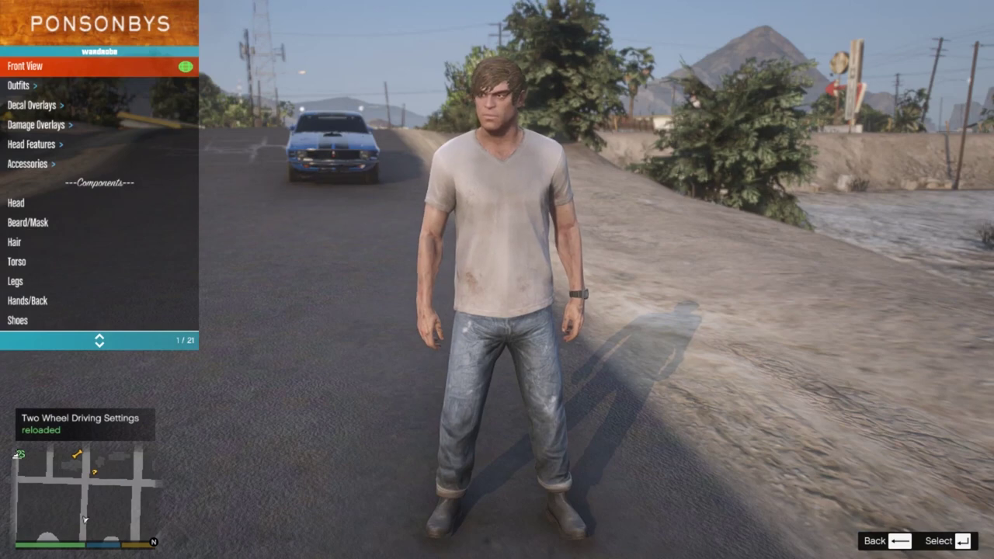
Open the Beard/Mask component in the wardrobe and set its type to 1.
key("Down")
key("Down")
key("Down")
key("Down")
key("Down")
key("Down")
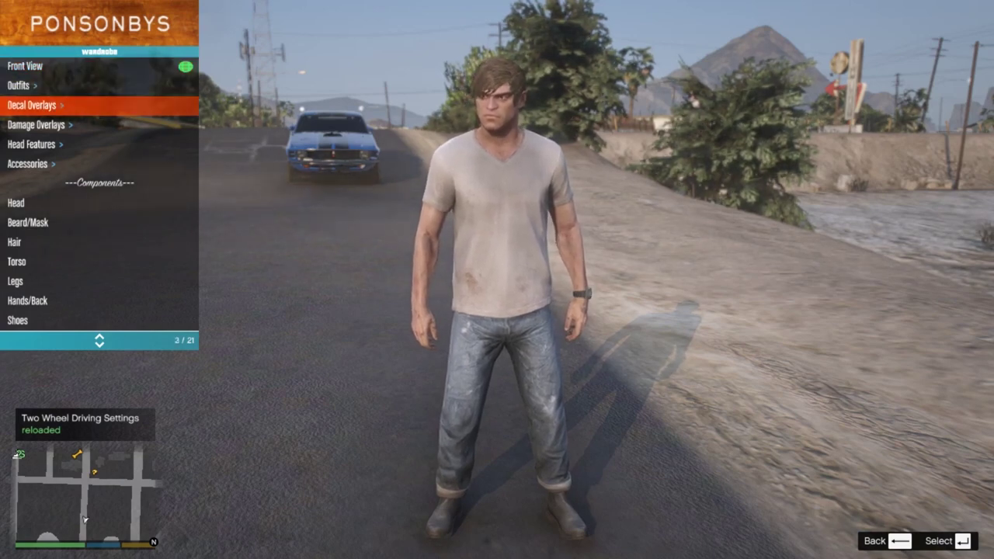
key("Down")
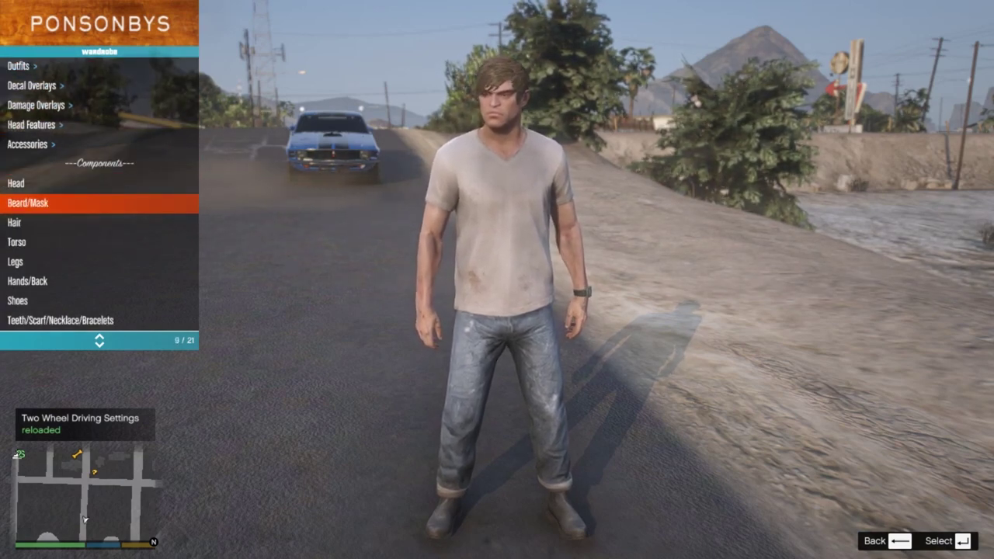
key("Return")
key("Right")
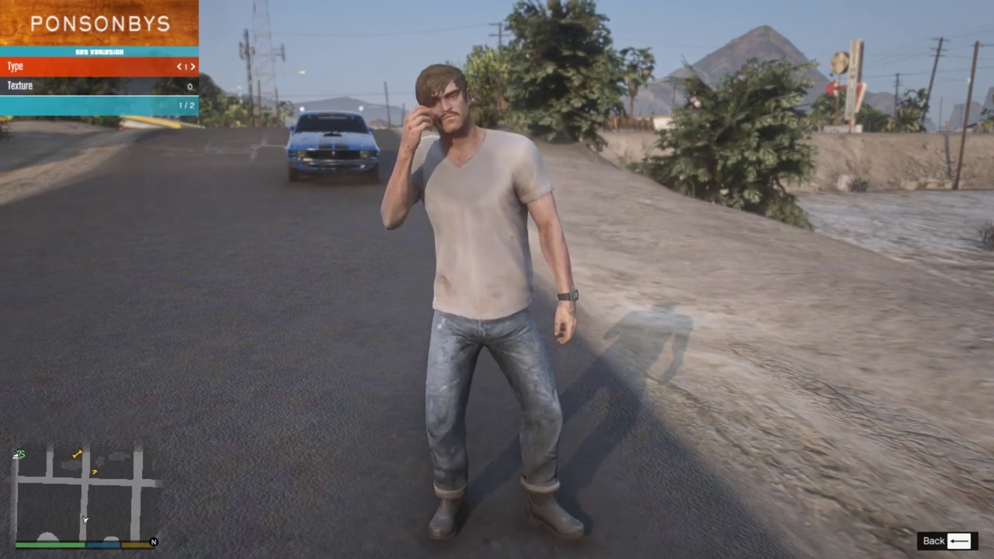
Preview the other Beard/Mask types, set the type to 5 with texture 0 and return to the wardrobe components.
key("Down")
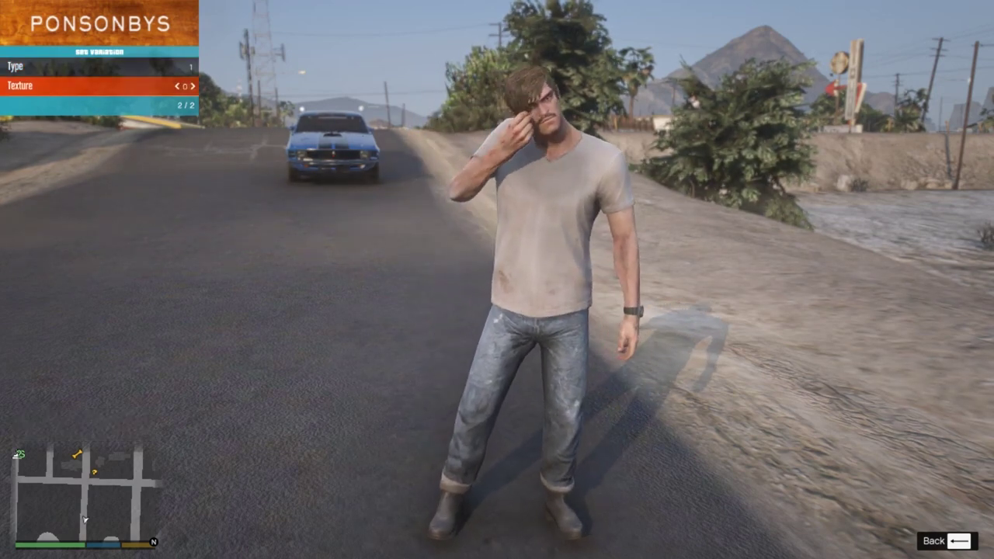
key("Up")
key("Right")
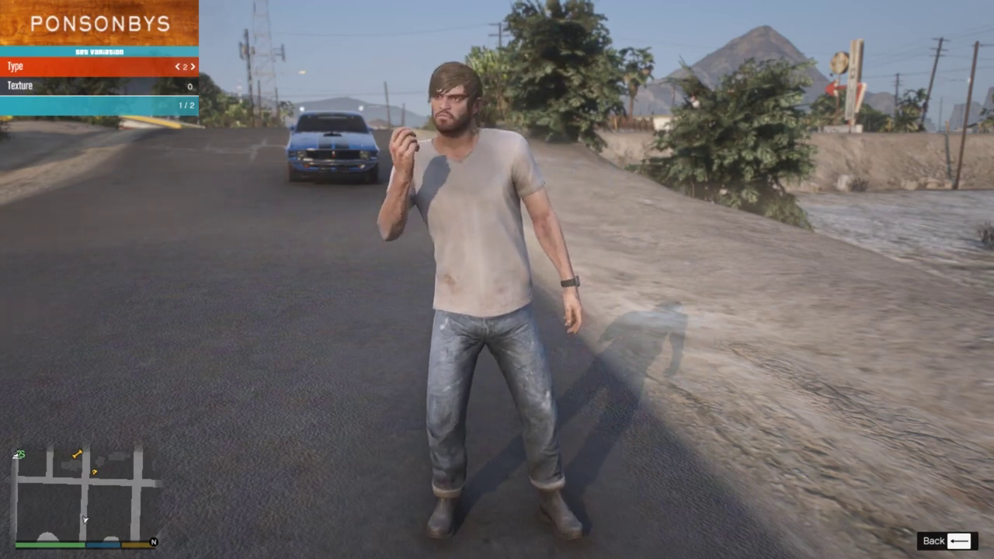
key("Right")
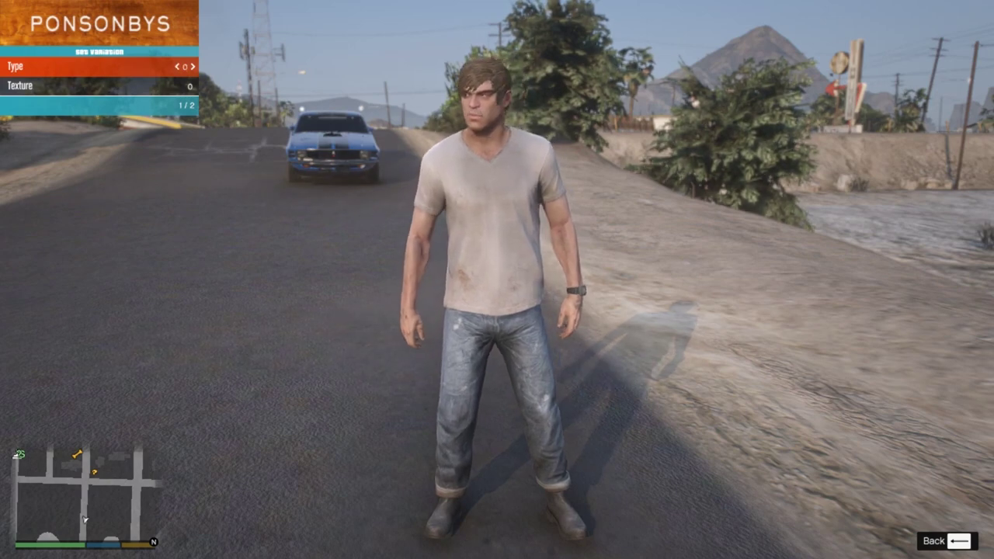
key("Left")
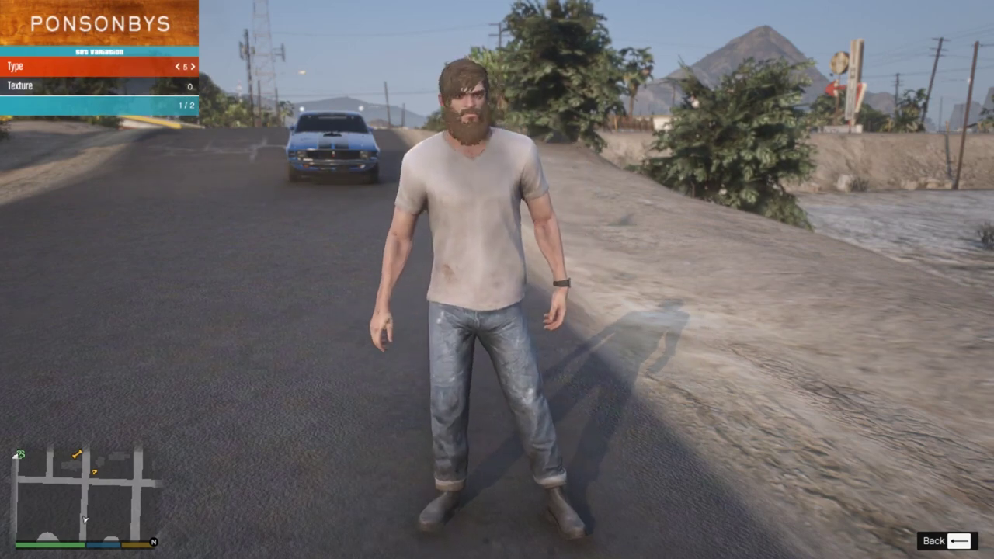
key("Down")
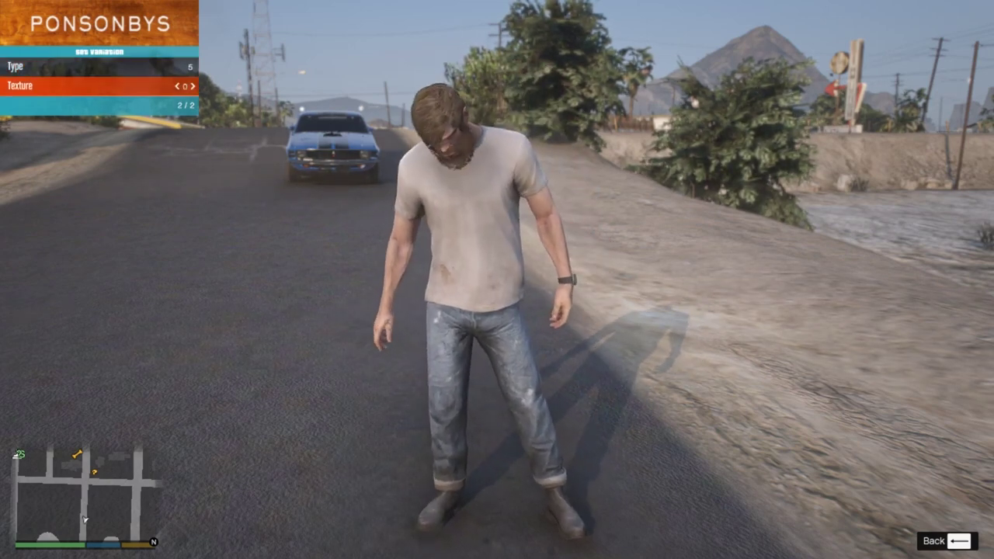
key("BackSpace")
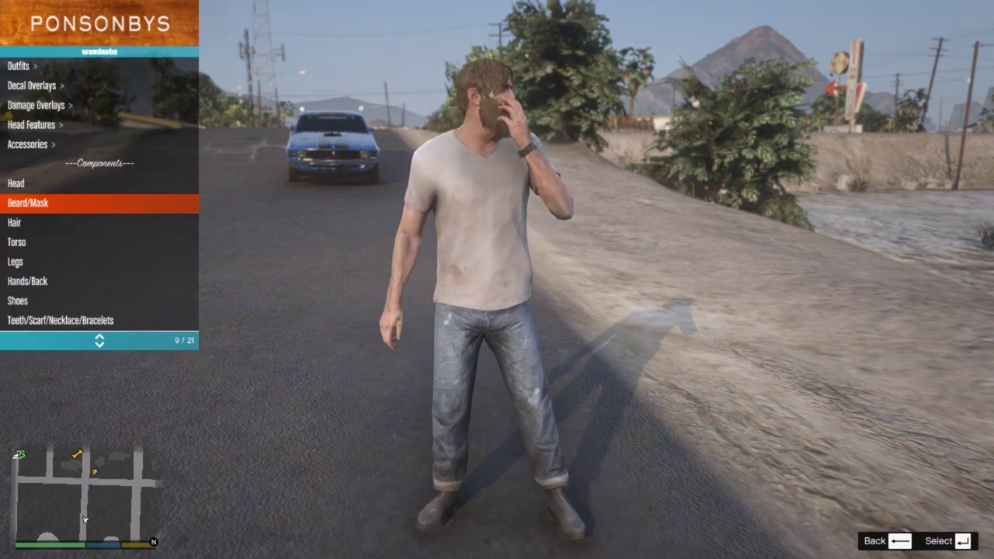
key("Down")
key("Up")
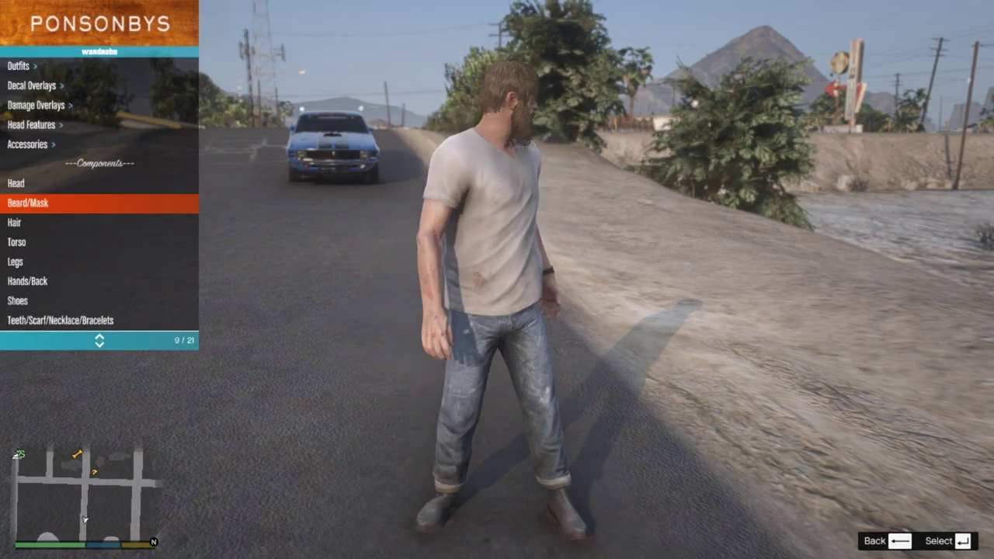
Reopen the Beard/Mask component, set its type to -1 with texture 0 and return to the wardrobe components.
key("Return")
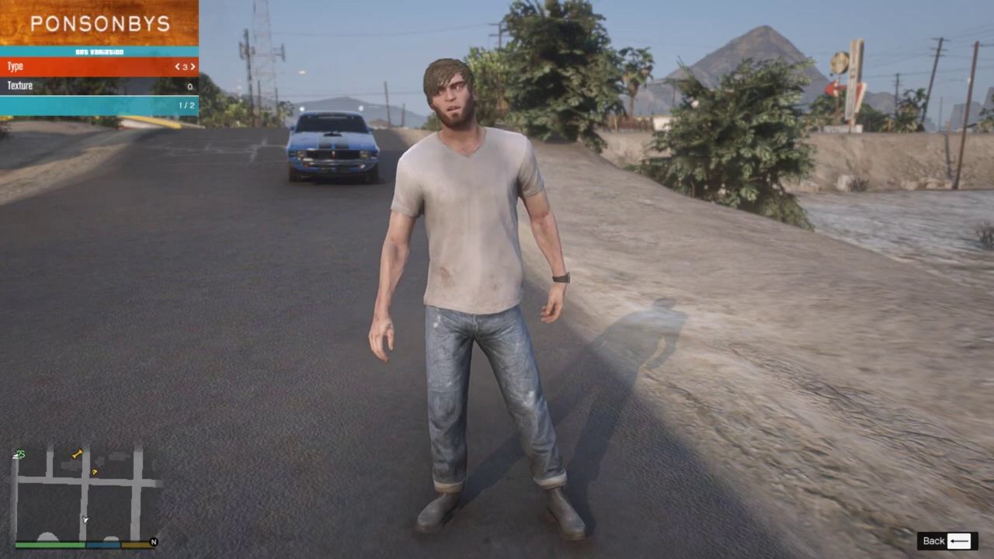
key("Right")
key("Left")
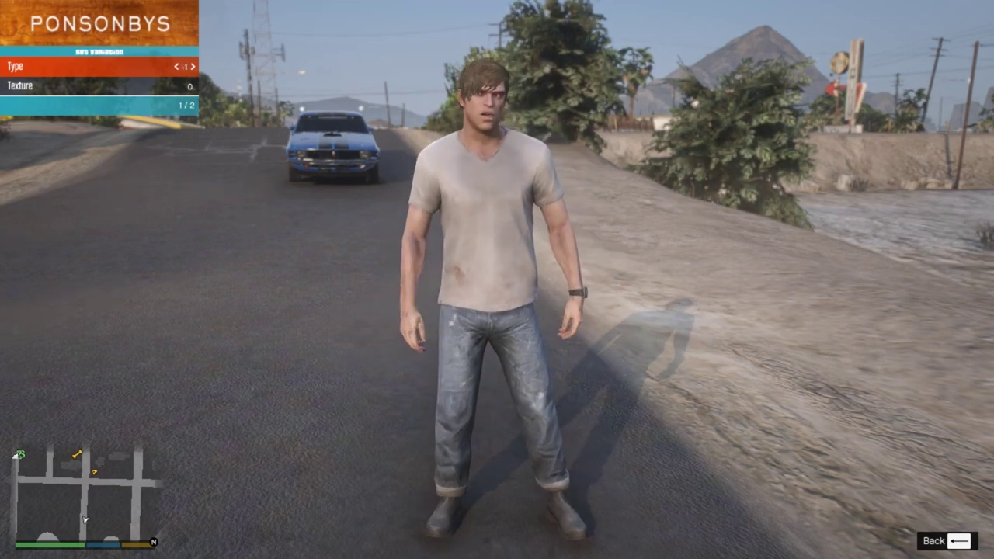
key("BackSpace")
Open the Hair component and go through its types one by one up to type 5, keeping texture 0.
key("Down")
key("Return")
key("Right")
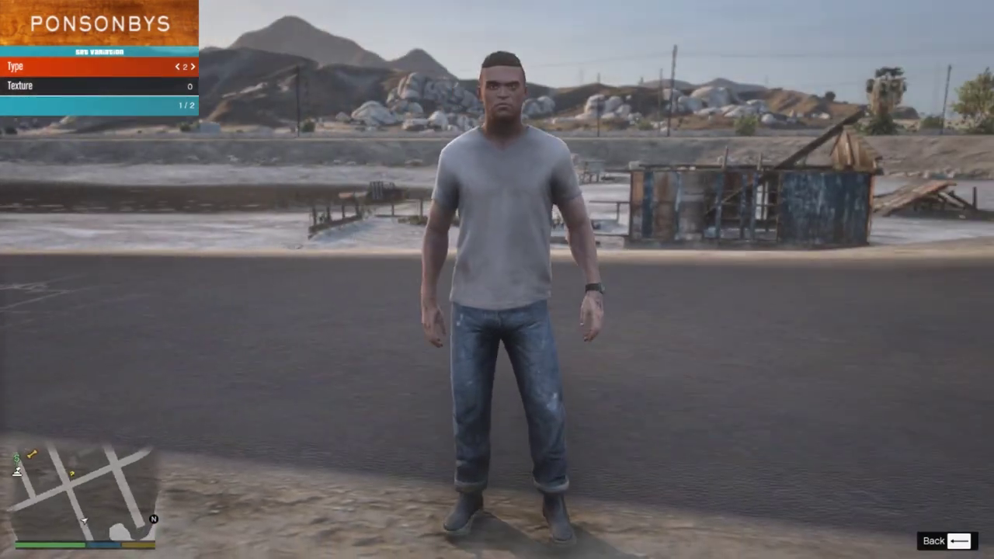
key("Right")
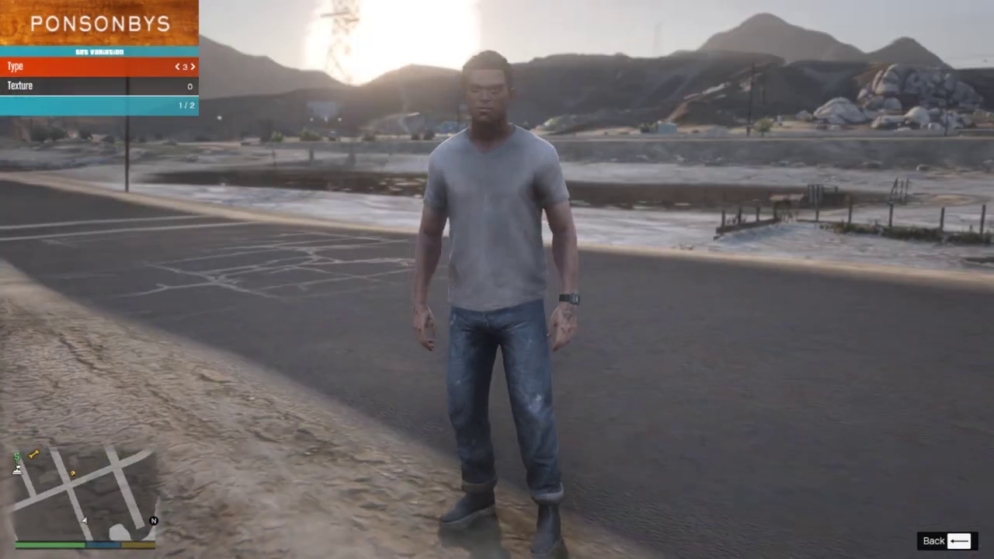
key("Right")
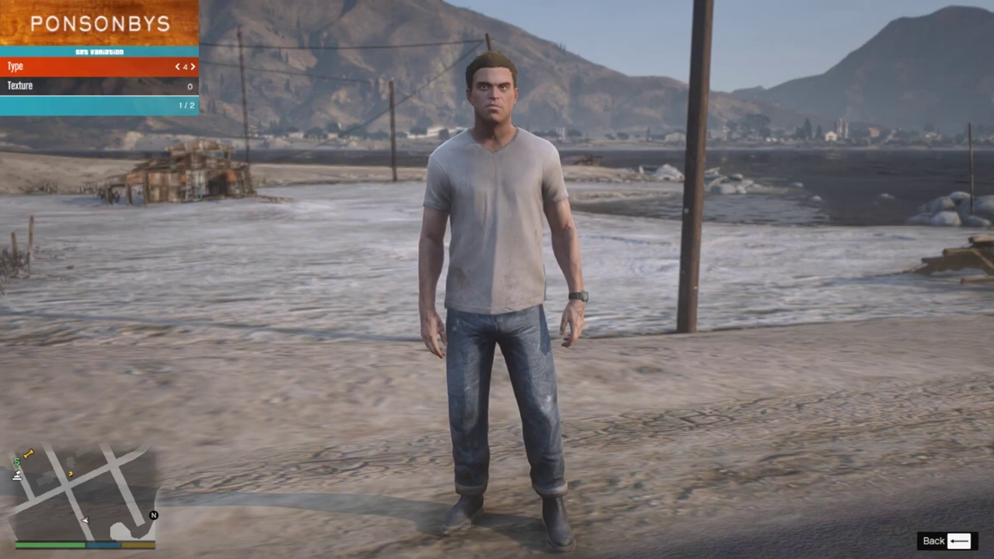
key("Right")
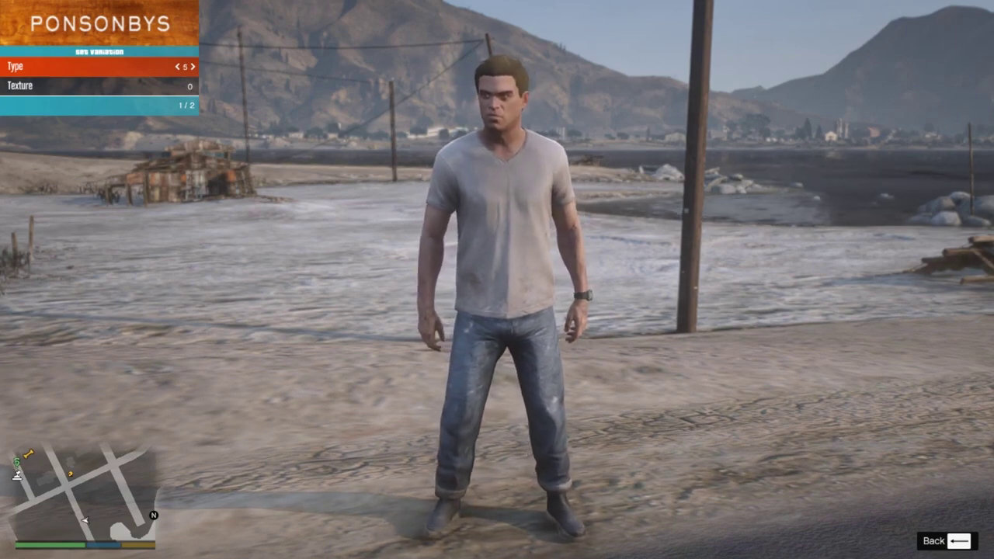